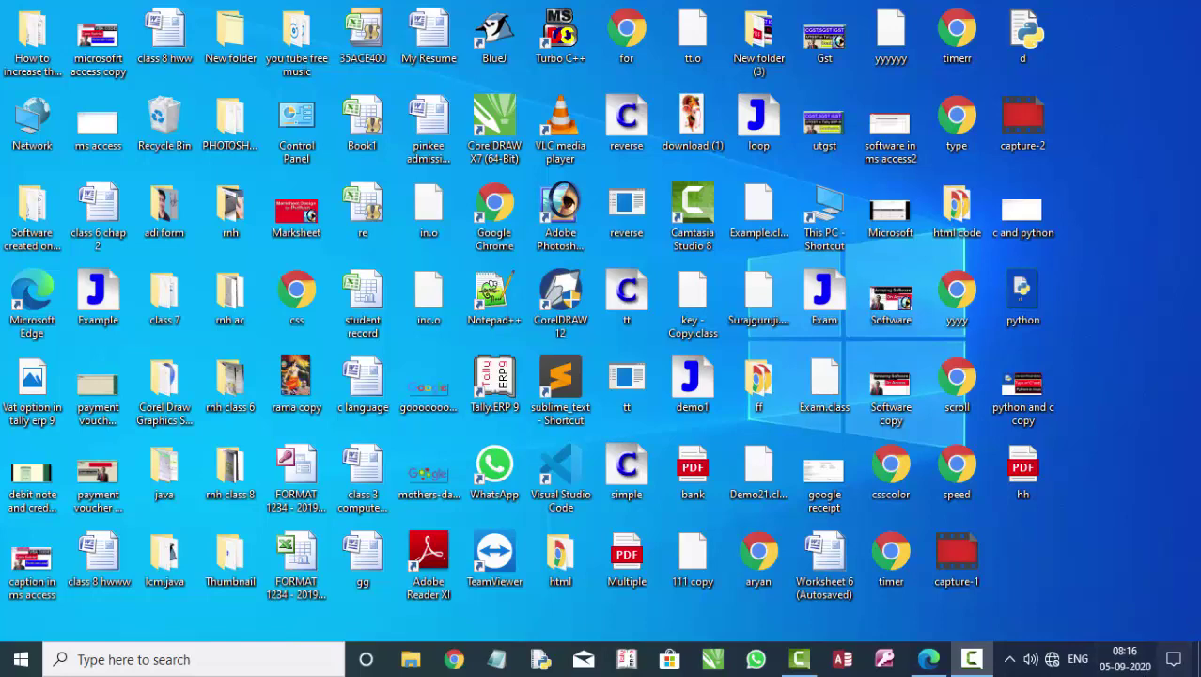
# Step: Refresh the desktop five times from its right-click menu, then launch Microsoft Access 2007
pyautogui.rightClick(1143, 220)
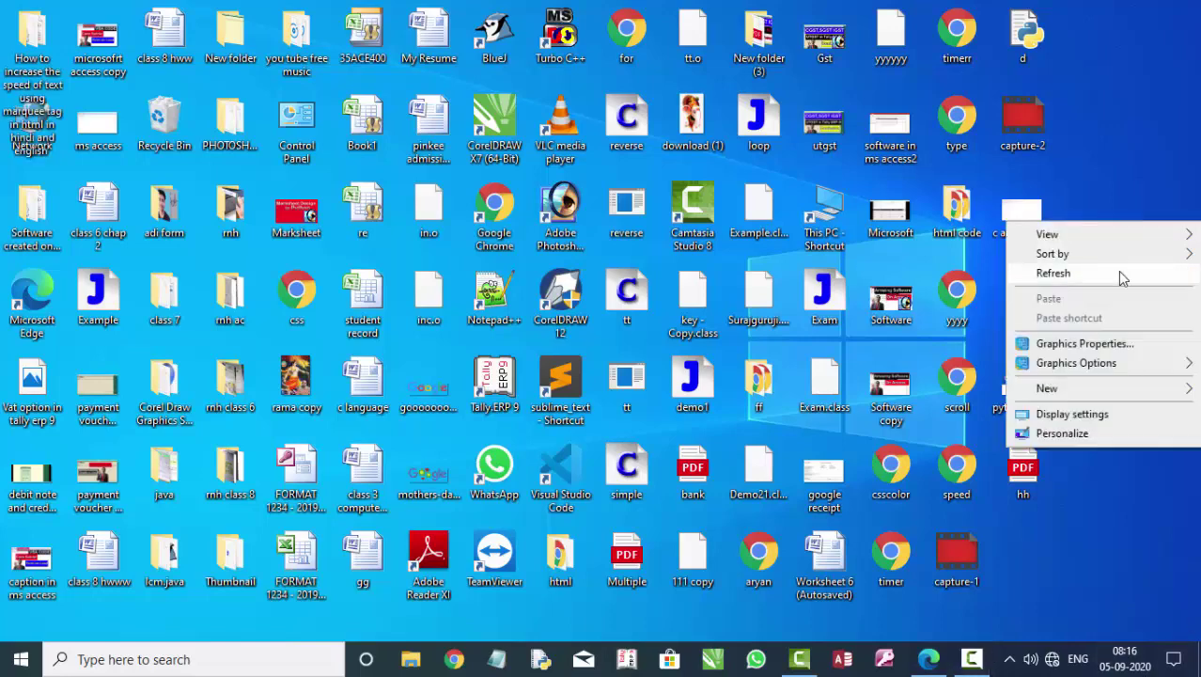
pyautogui.click(1118, 271)
pyautogui.rightClick(1118, 274)
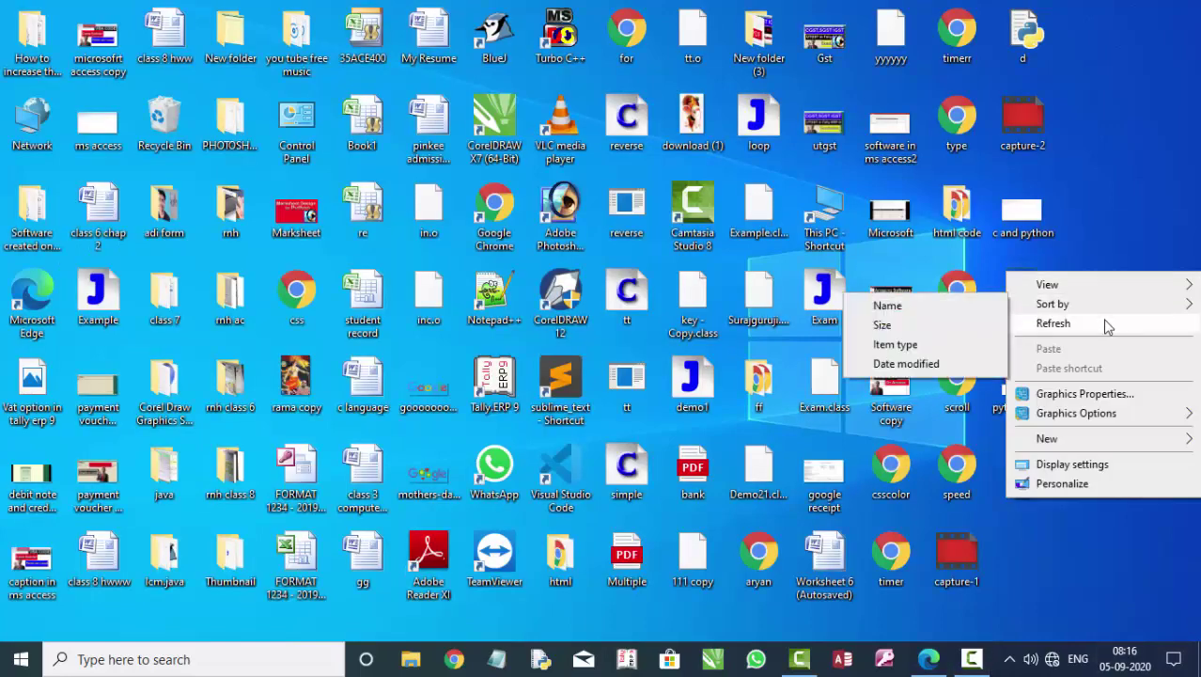
pyautogui.click(1104, 320)
pyautogui.rightClick(1104, 322)
pyautogui.click(1083, 371)
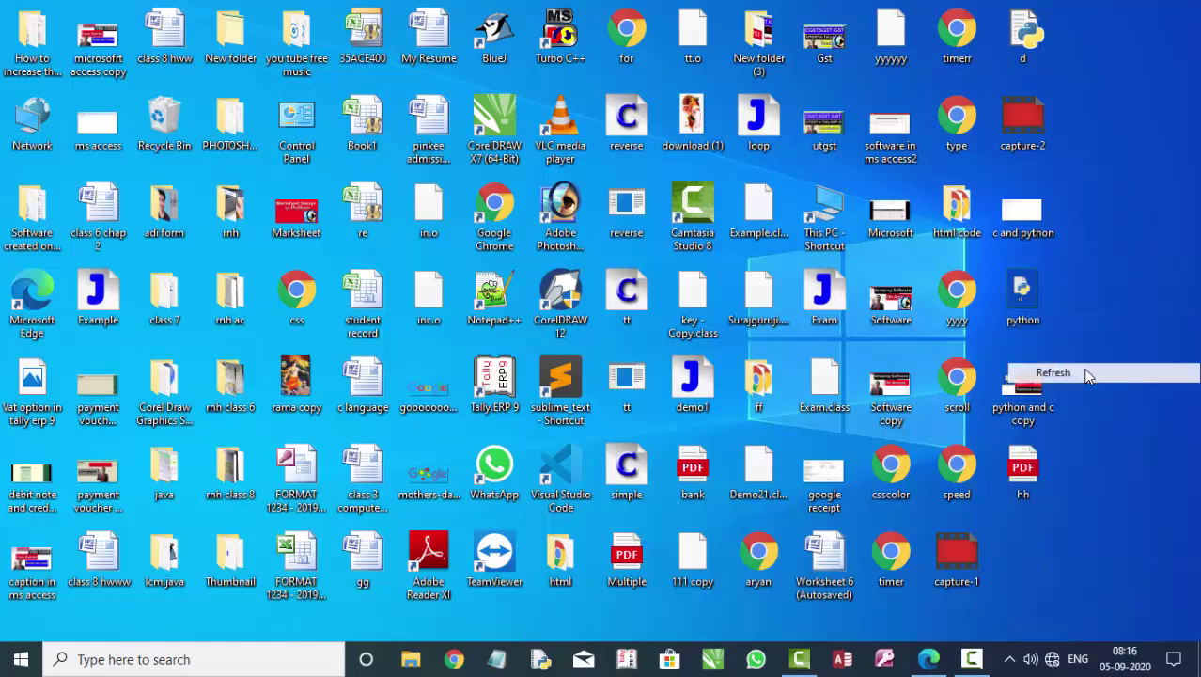
pyautogui.rightClick(1083, 371)
pyautogui.click(1086, 420)
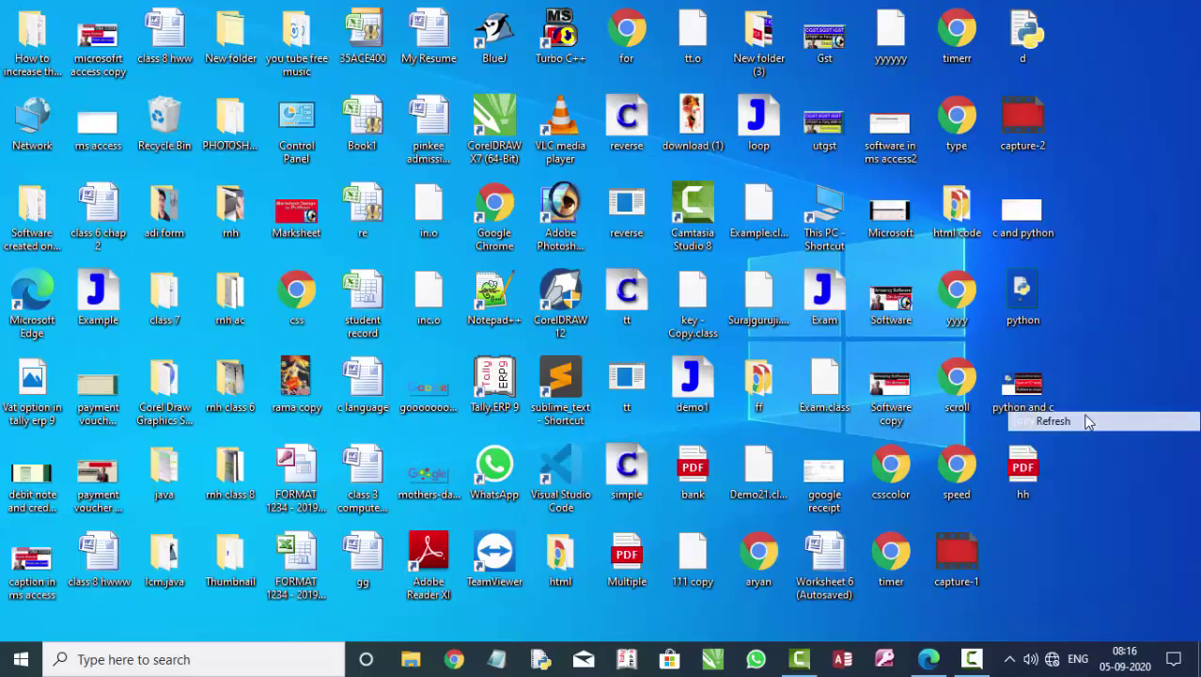
pyautogui.rightClick(1105, 202)
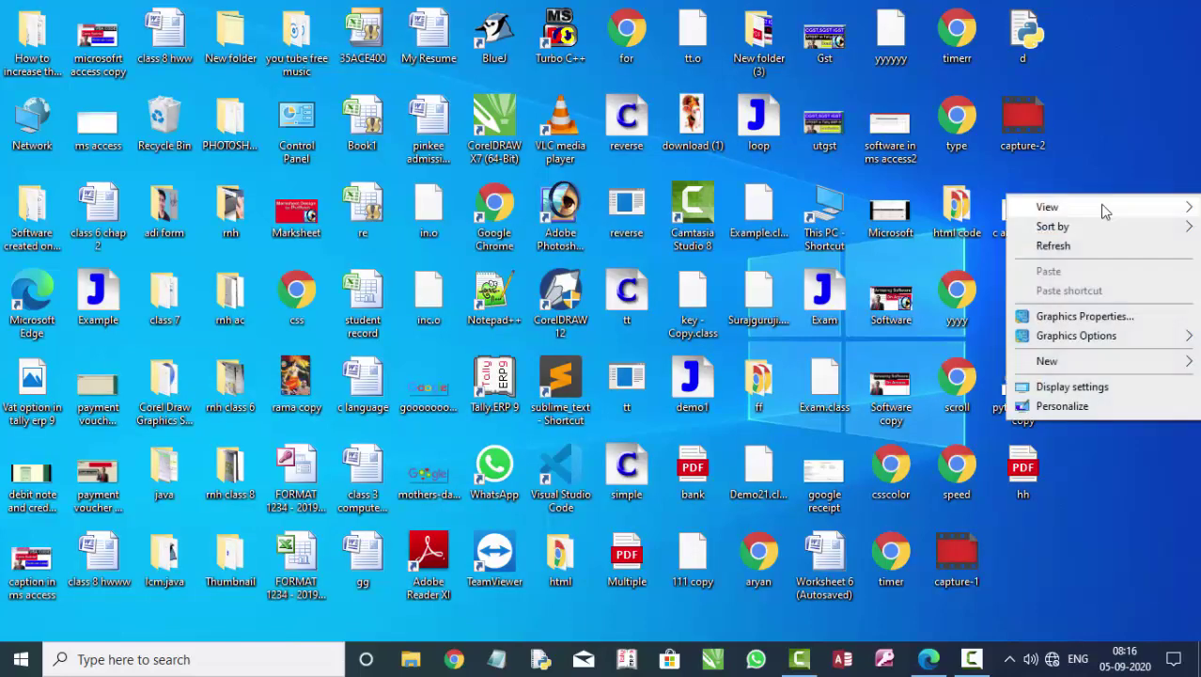
pyautogui.click(1093, 236)
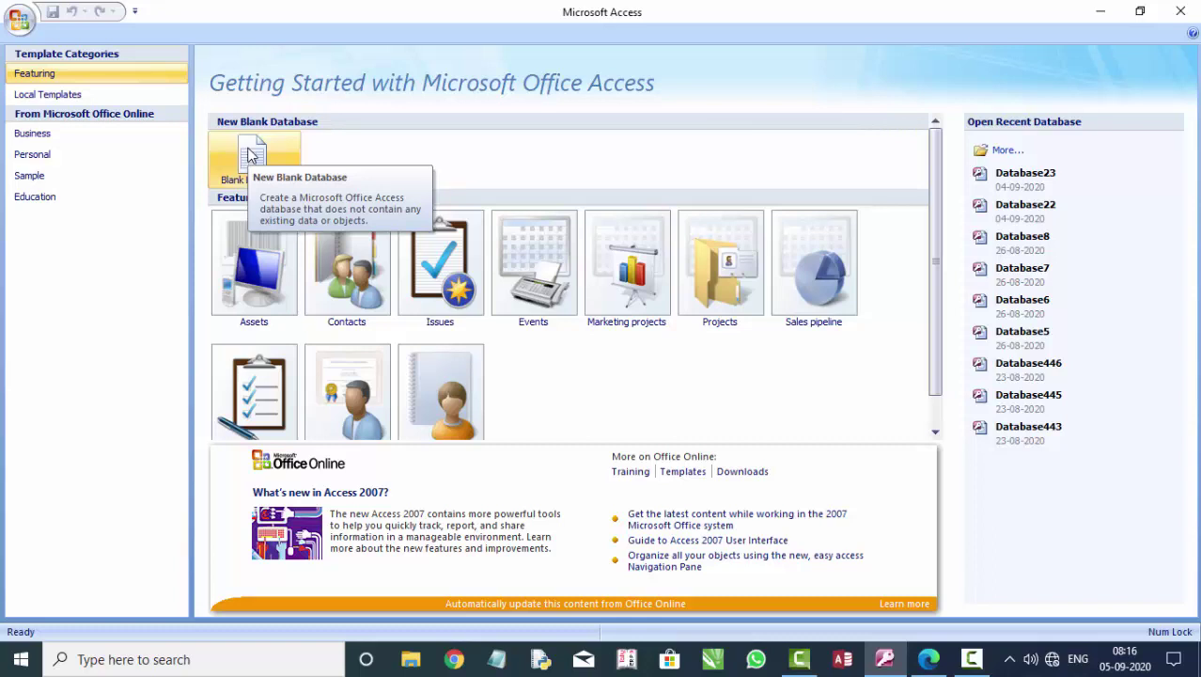
# Step: Create blank database Database25 and save its first table as nzfuntiion in Design view
pyautogui.click(252, 155)
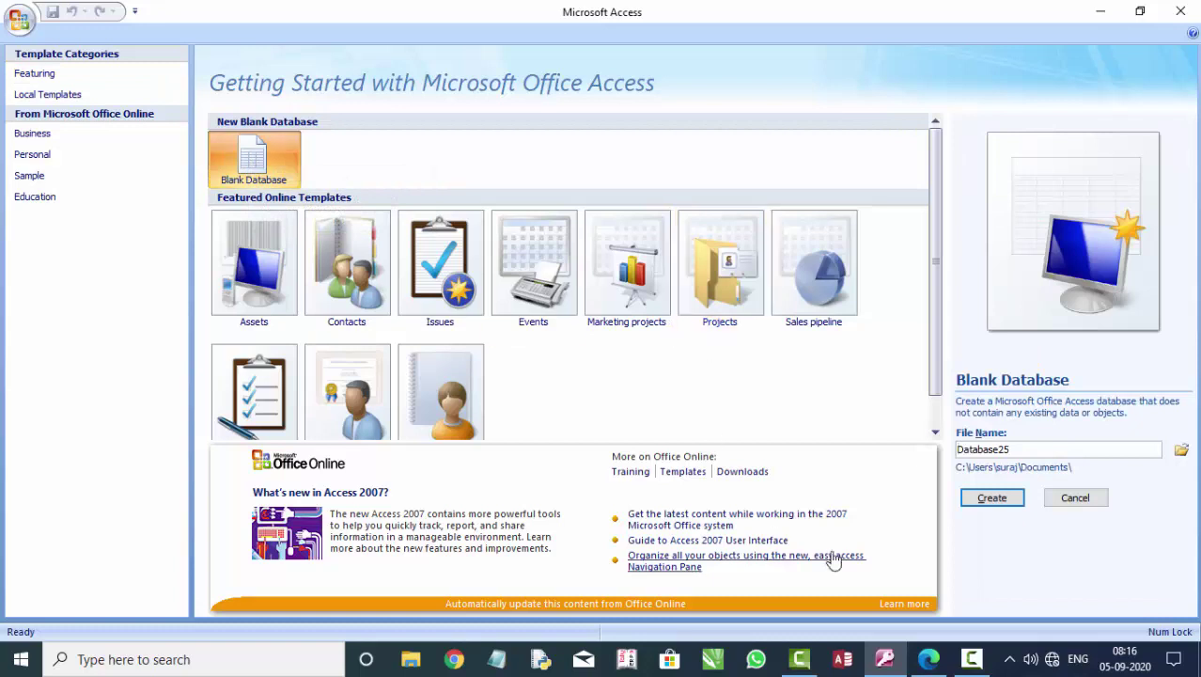
pyautogui.click(990, 503)
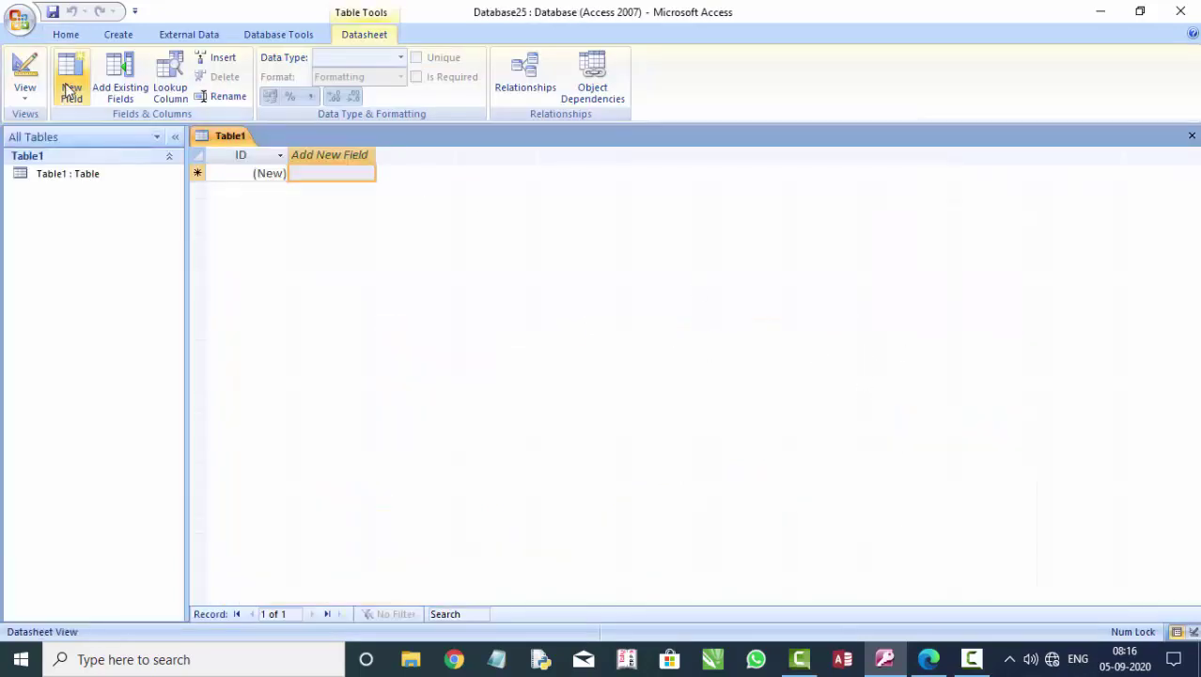
pyautogui.click(15, 71)
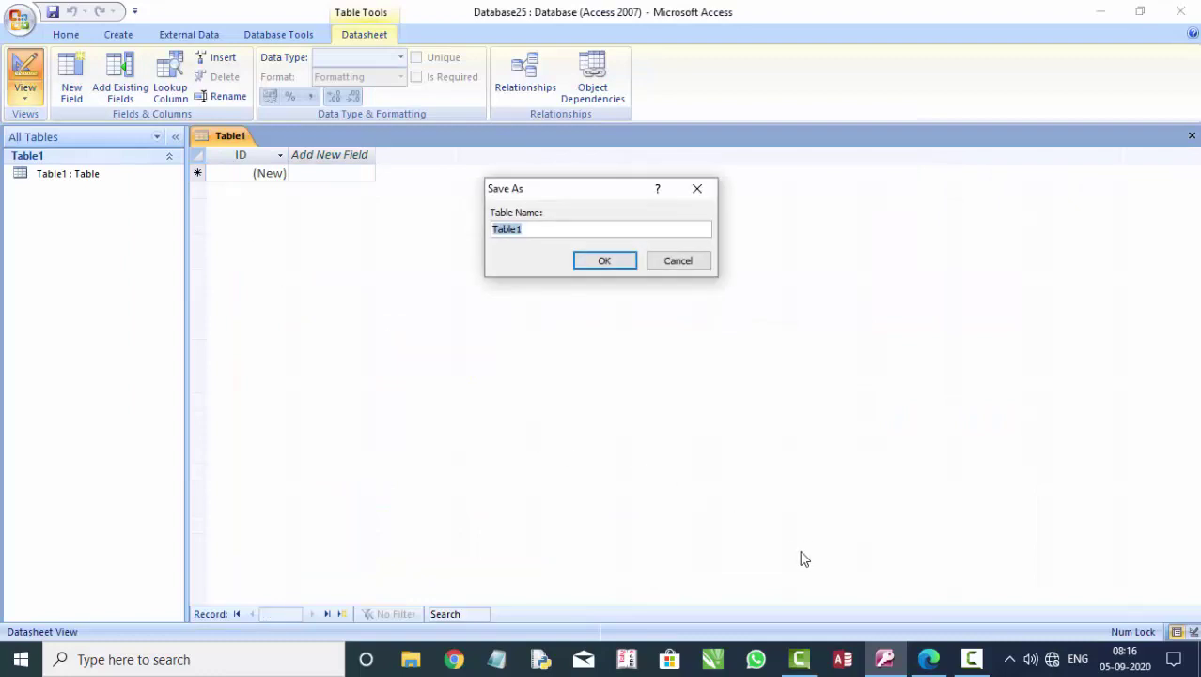
pyautogui.write('n')
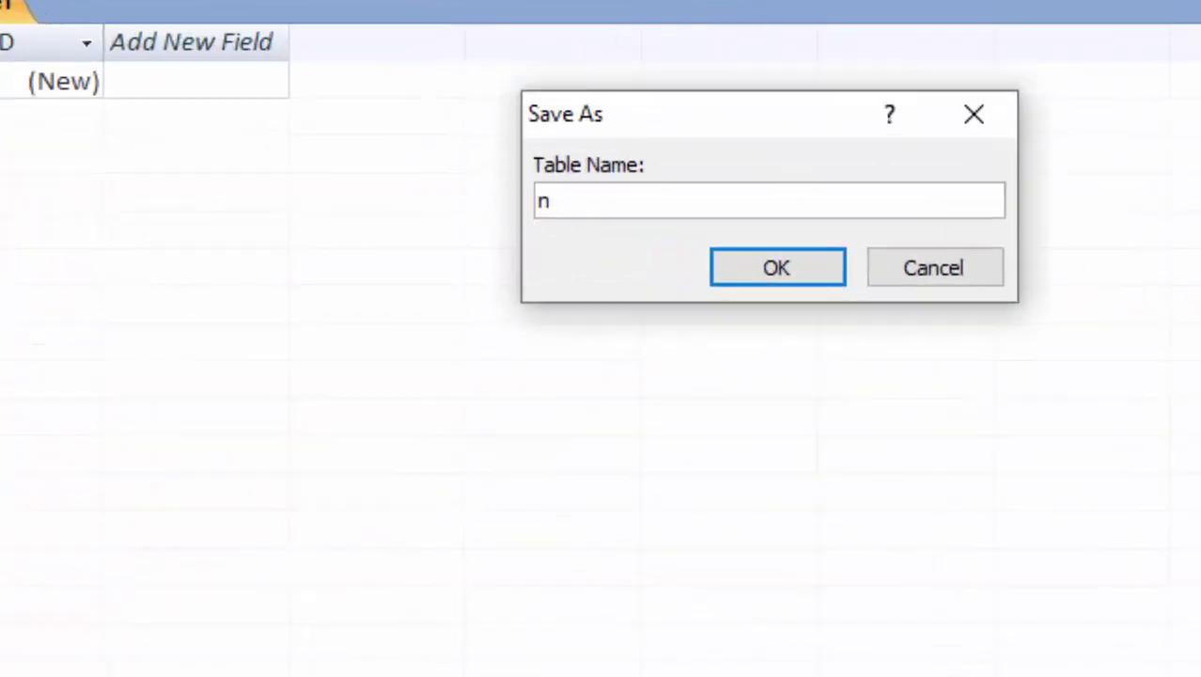
pyautogui.write('zfunt')
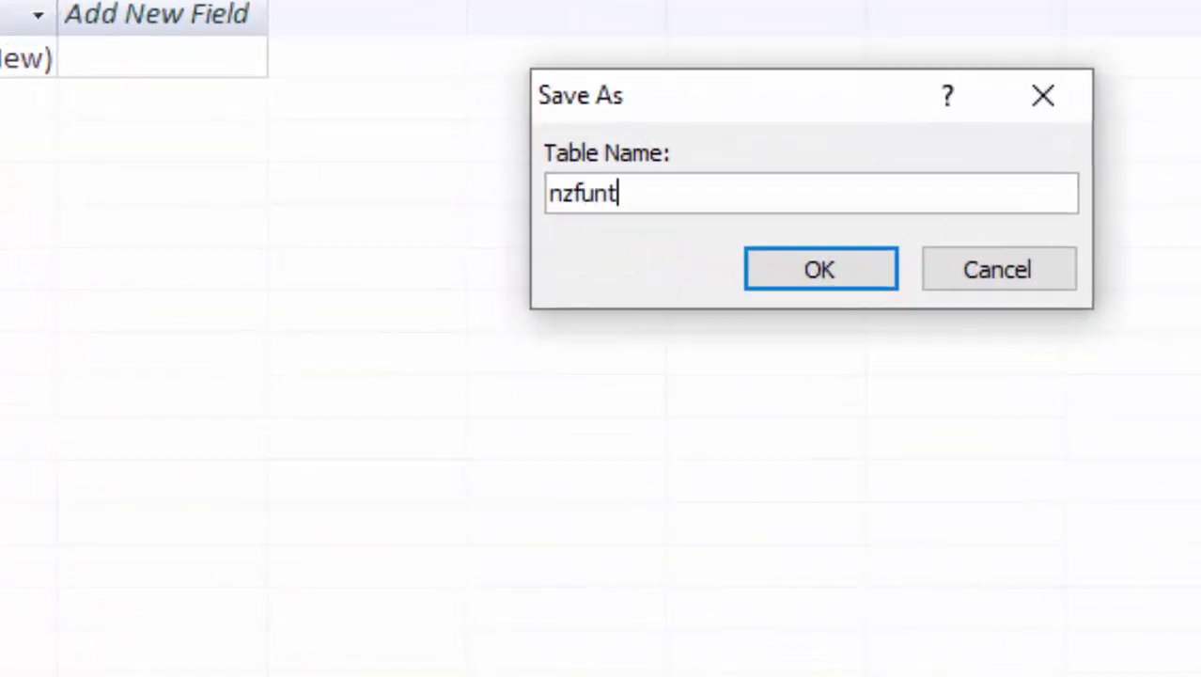
pyautogui.write('iion')
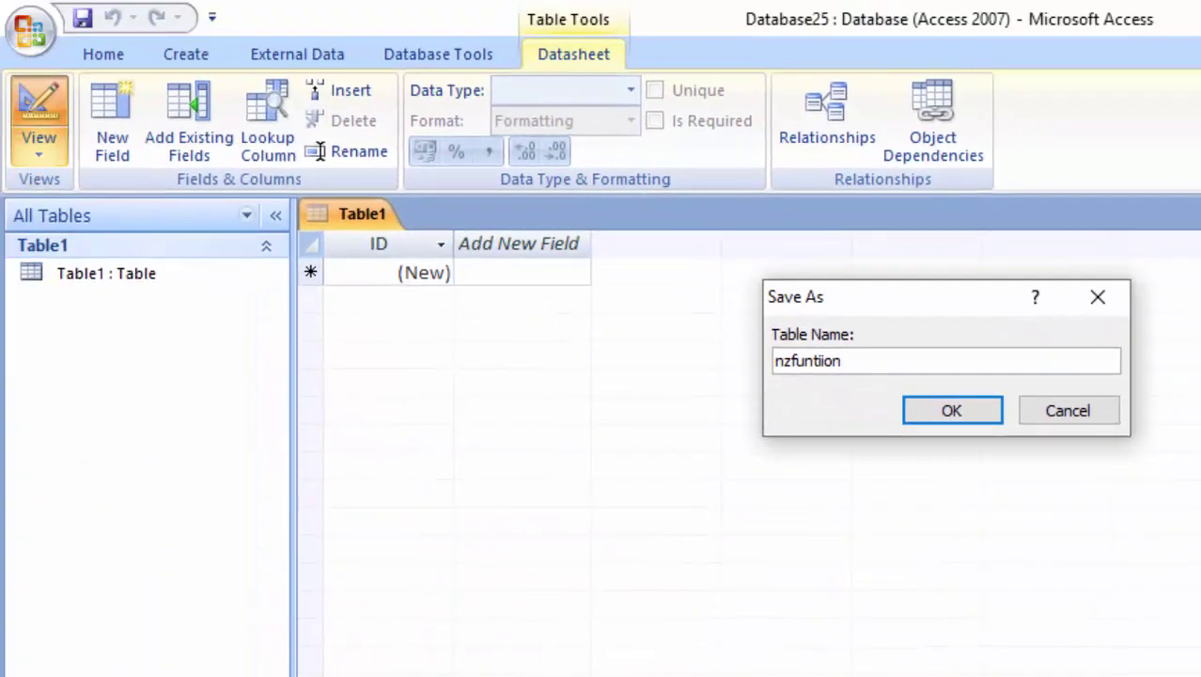
pyautogui.press('Return')
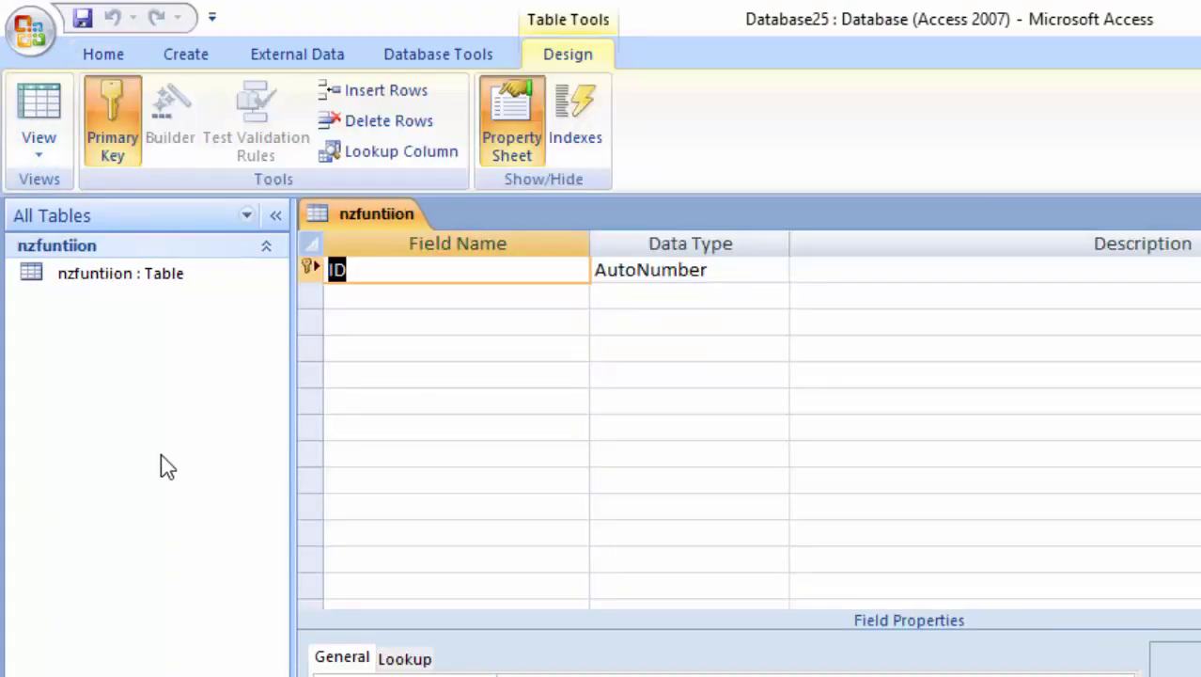
# Step: Add Text fields Num1, Num2 and Total below the ID field
pyautogui.click(406, 295)
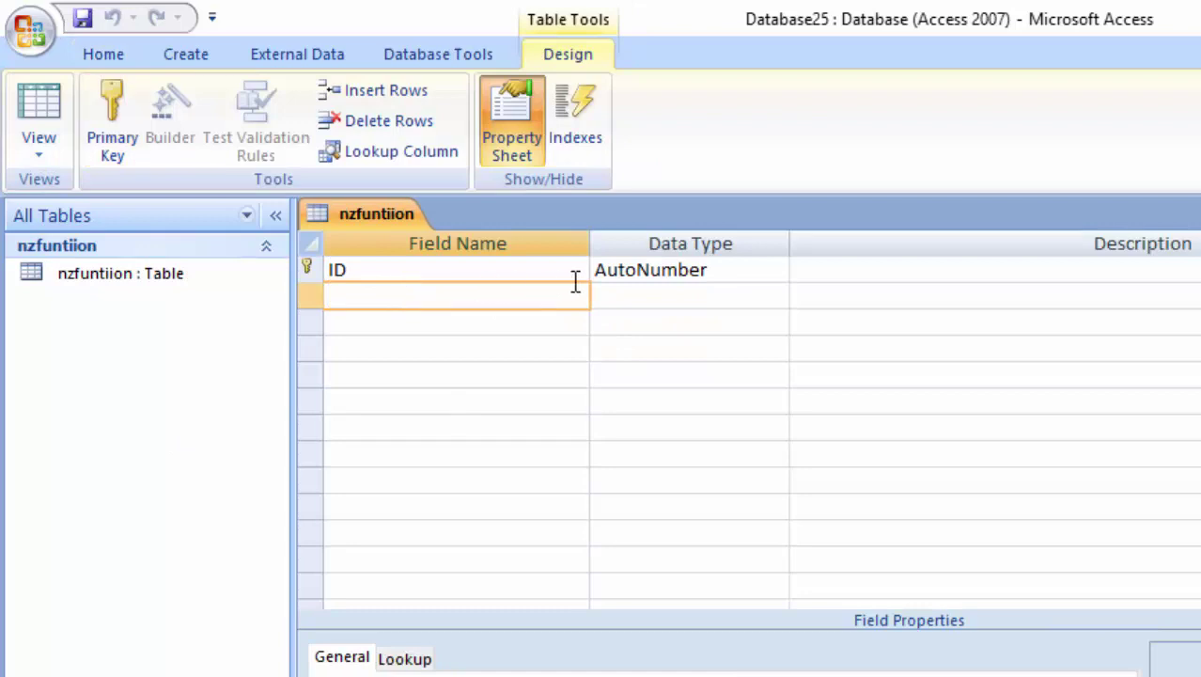
pyautogui.write('Num1')
pyautogui.press('Tab')
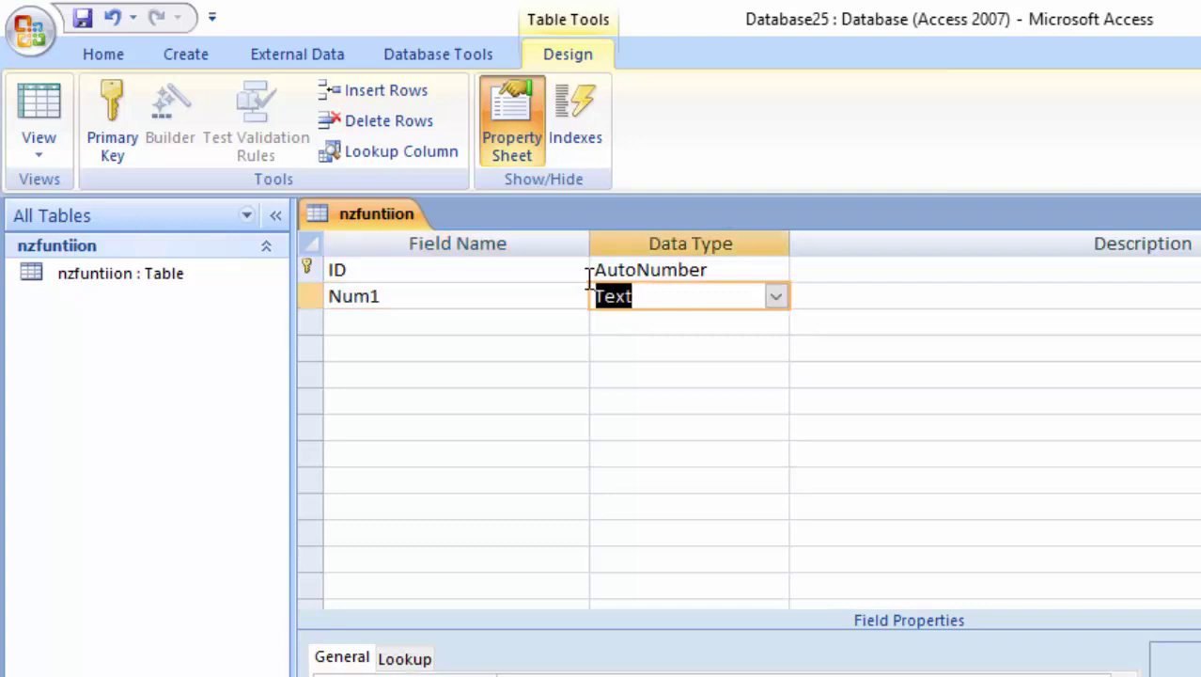
pyautogui.press('Tab')
pyautogui.press('Tab')
pyautogui.write('Nu')
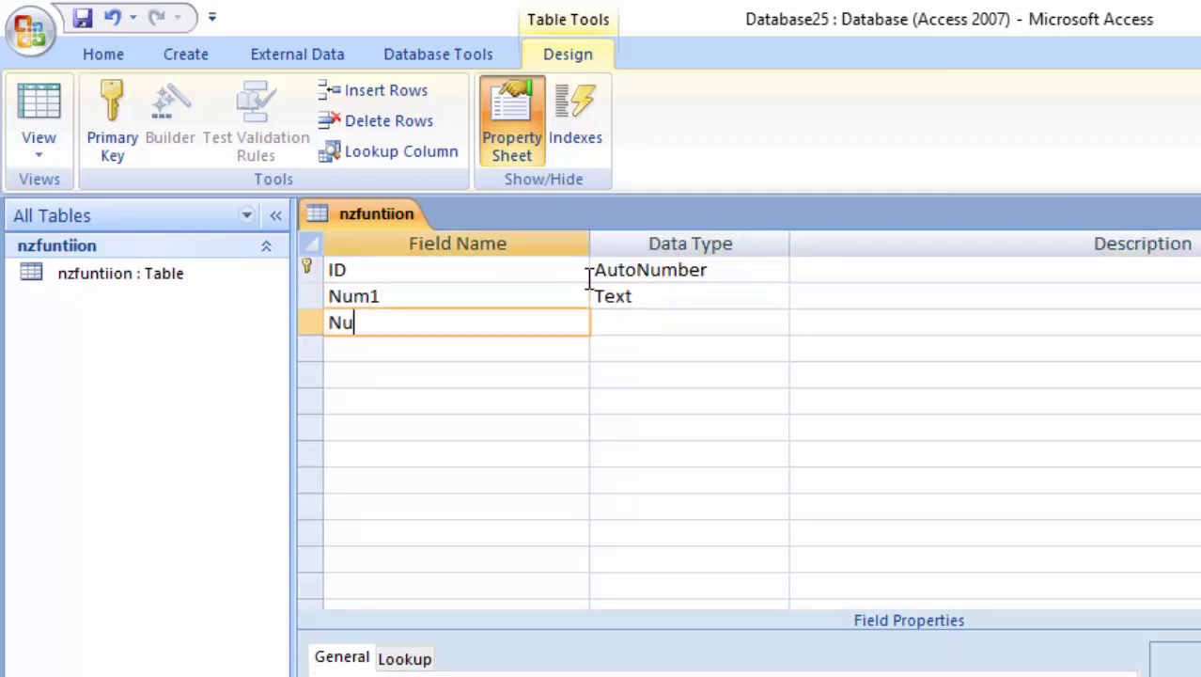
pyautogui.write('m2')
pyautogui.press('Tab')
pyautogui.press('Tab')
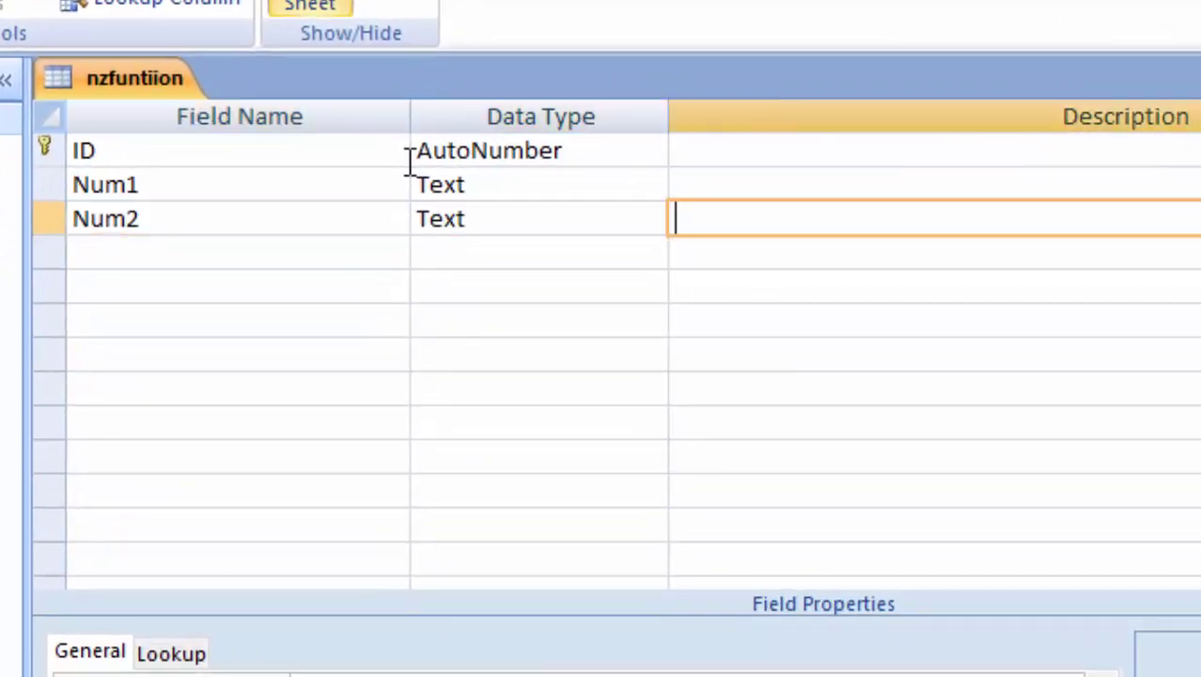
pyautogui.press('Tab')
pyautogui.write('T')
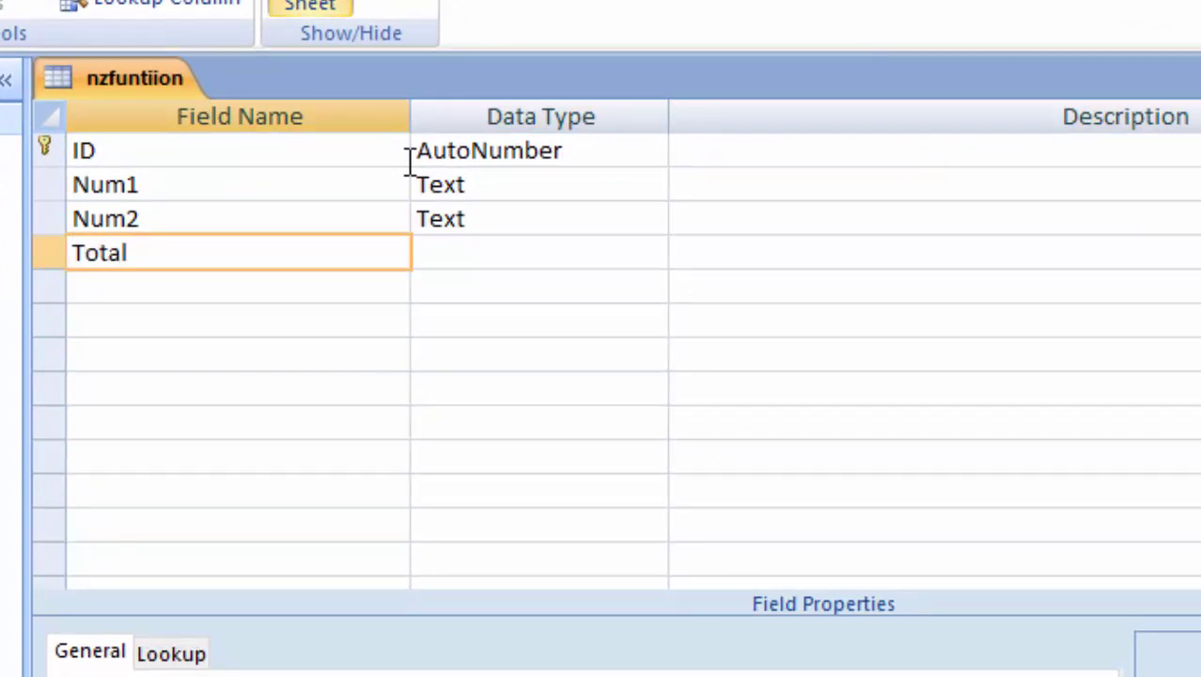
pyautogui.click(552, 244)
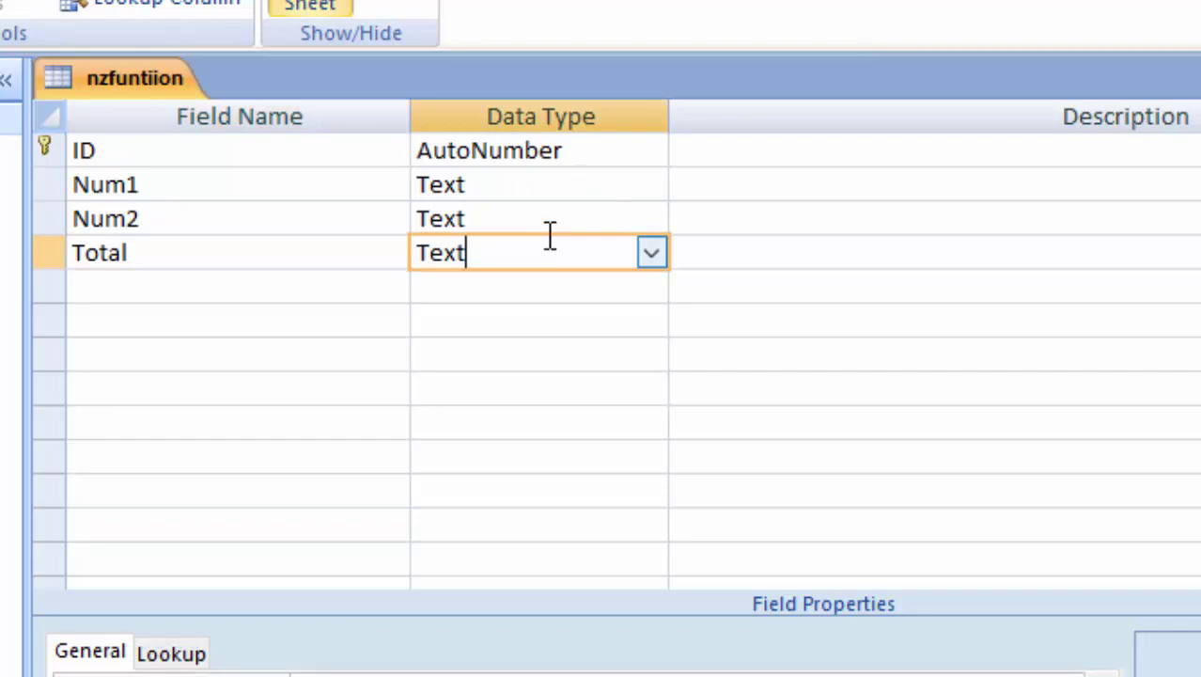
pyautogui.click(550, 189)
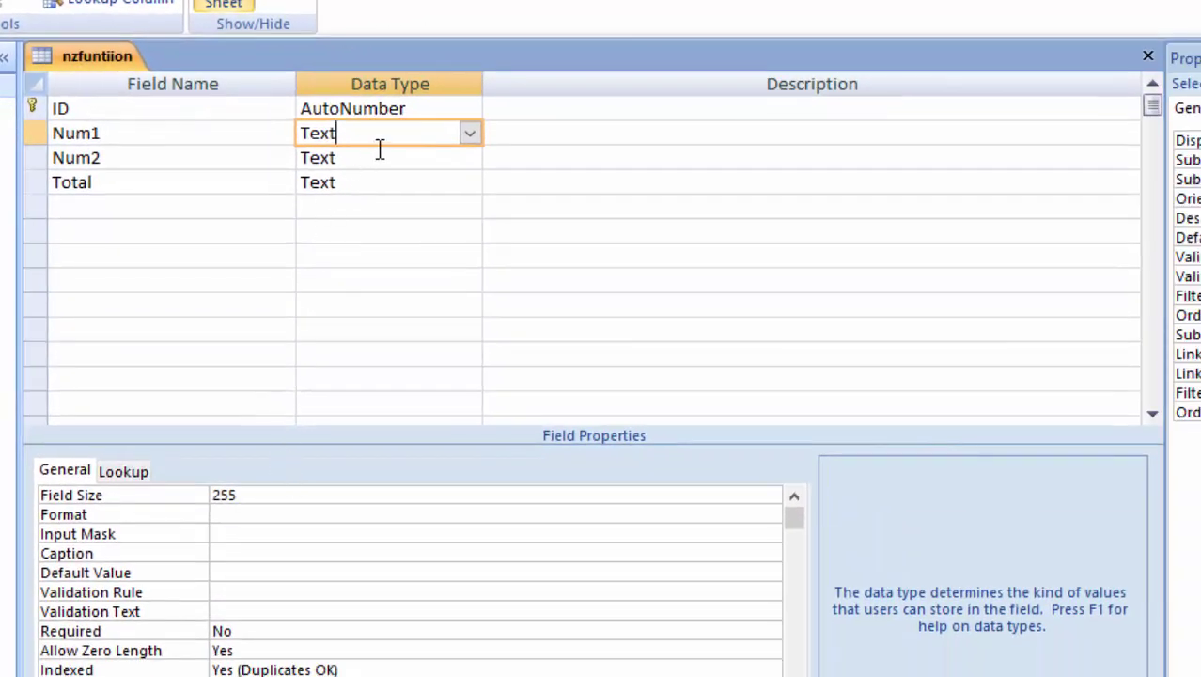
# Step: Make Num1 a Number field with field size Double
pyautogui.click(469, 143)
pyautogui.click(408, 204)
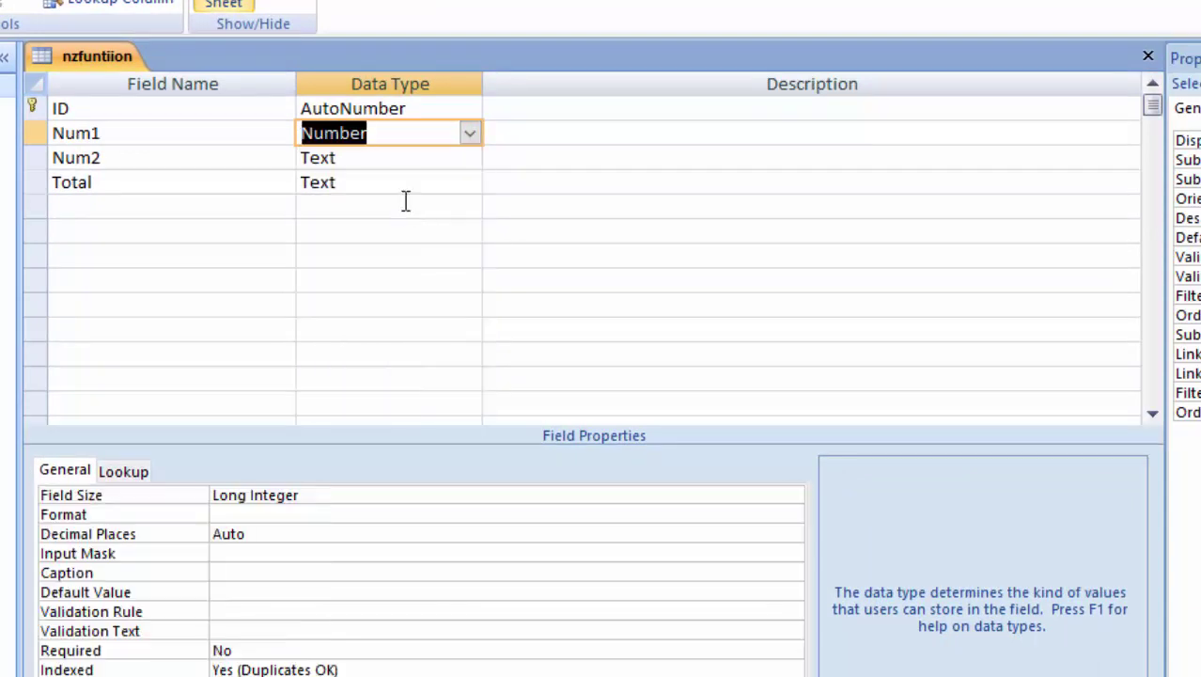
pyautogui.click(411, 157)
pyautogui.click(442, 132)
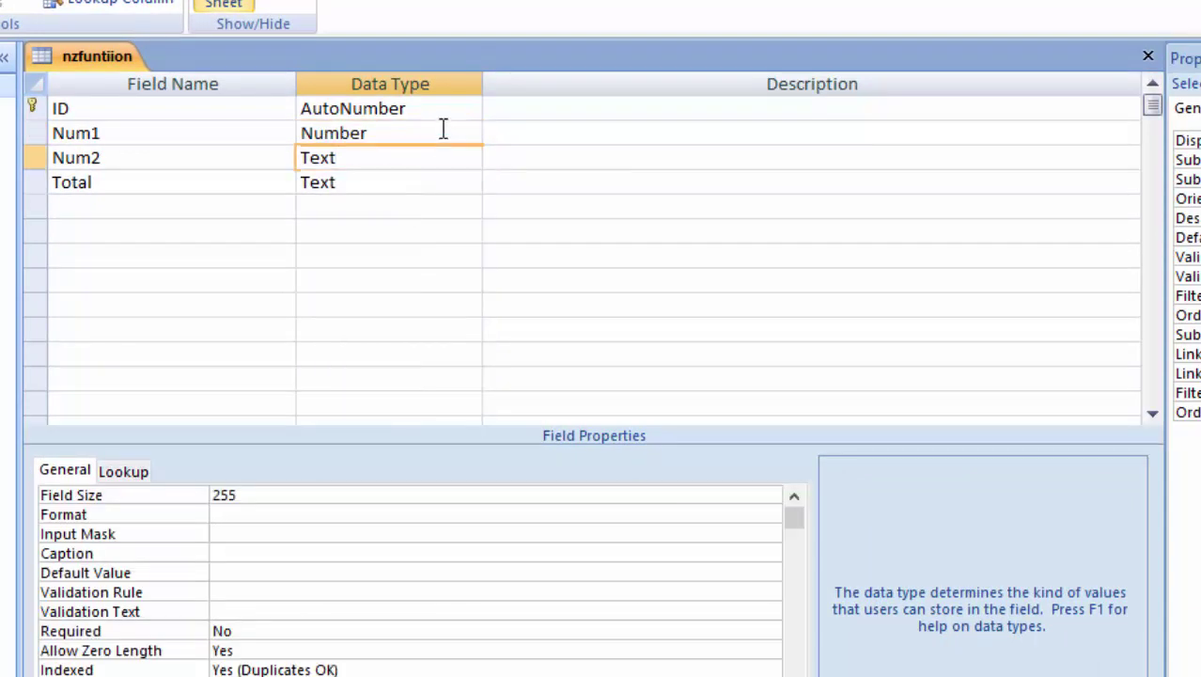
pyautogui.click(433, 494)
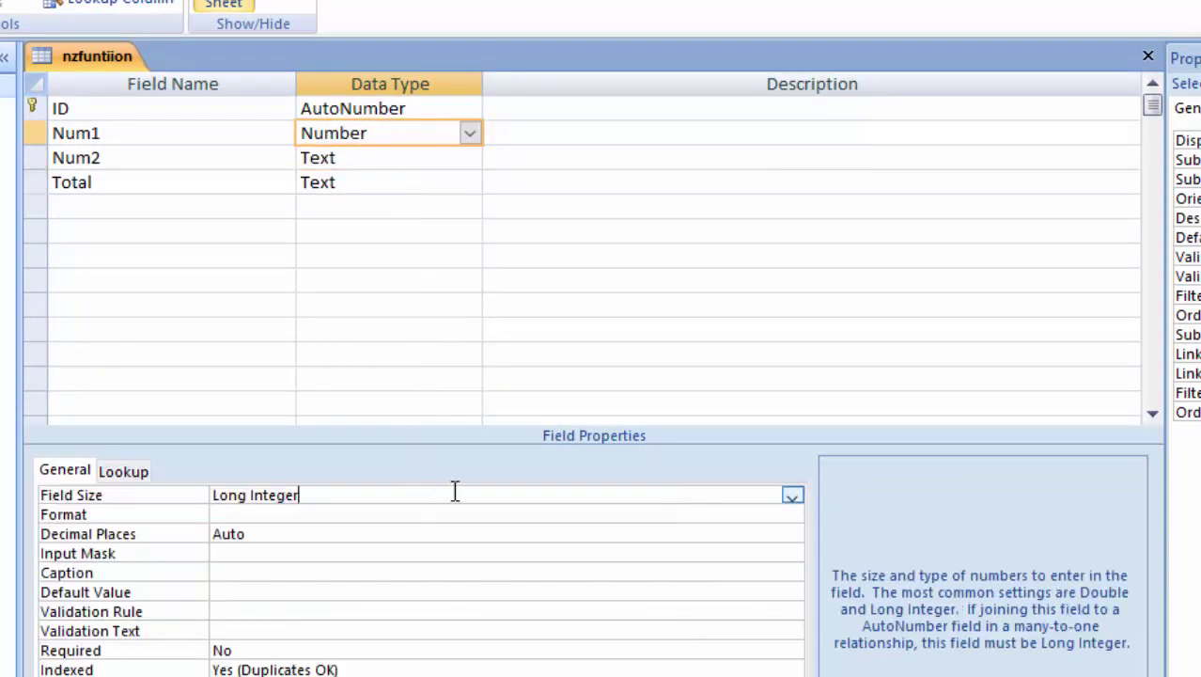
pyautogui.click(791, 497)
pyautogui.click(652, 586)
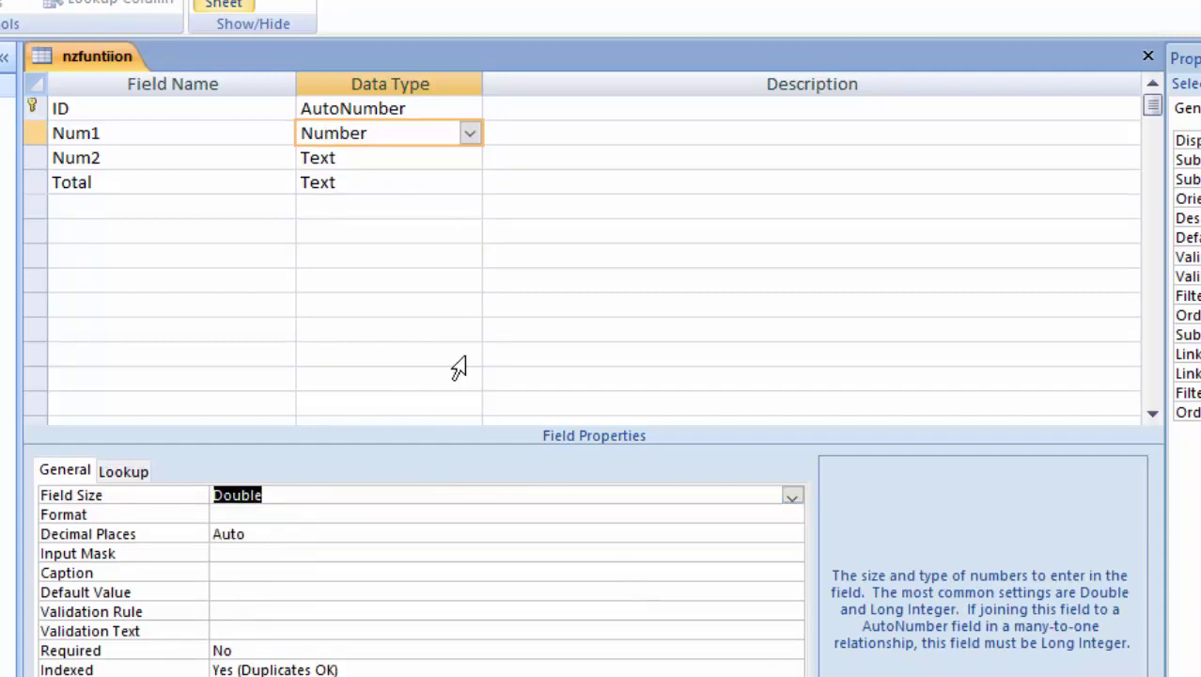
# Step: Make Num2 a Number field with field size Double
pyautogui.click(421, 158)
pyautogui.click(470, 158)
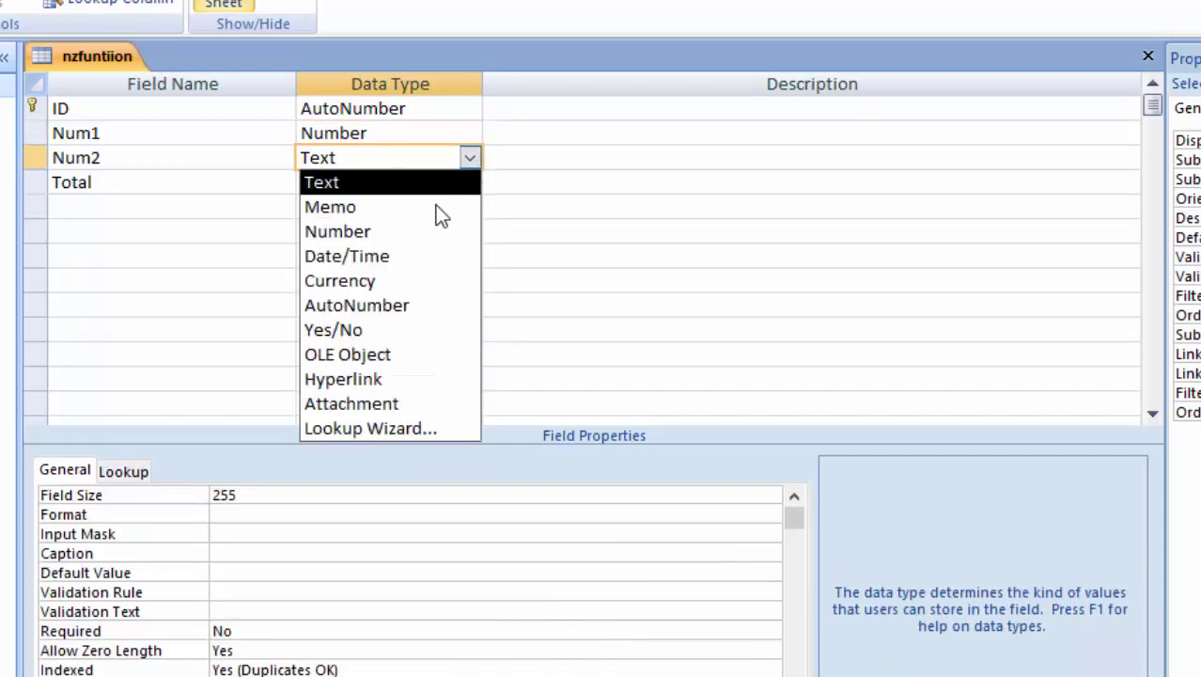
pyautogui.click(424, 232)
pyautogui.click(411, 494)
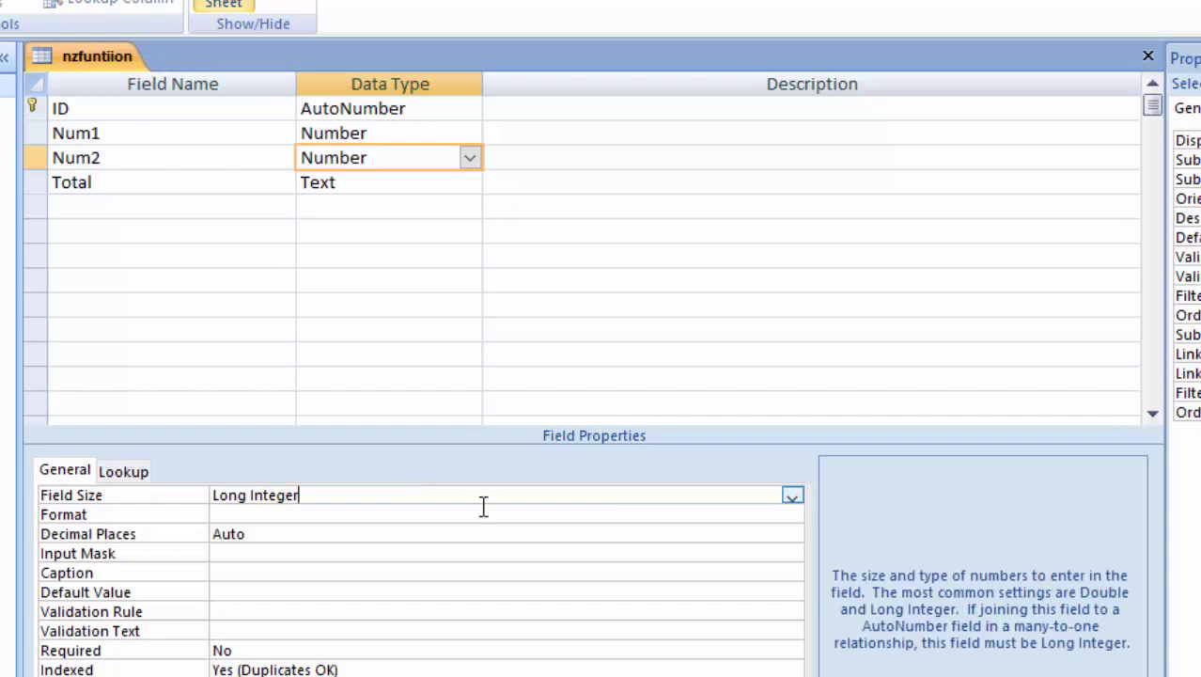
pyautogui.click(795, 496)
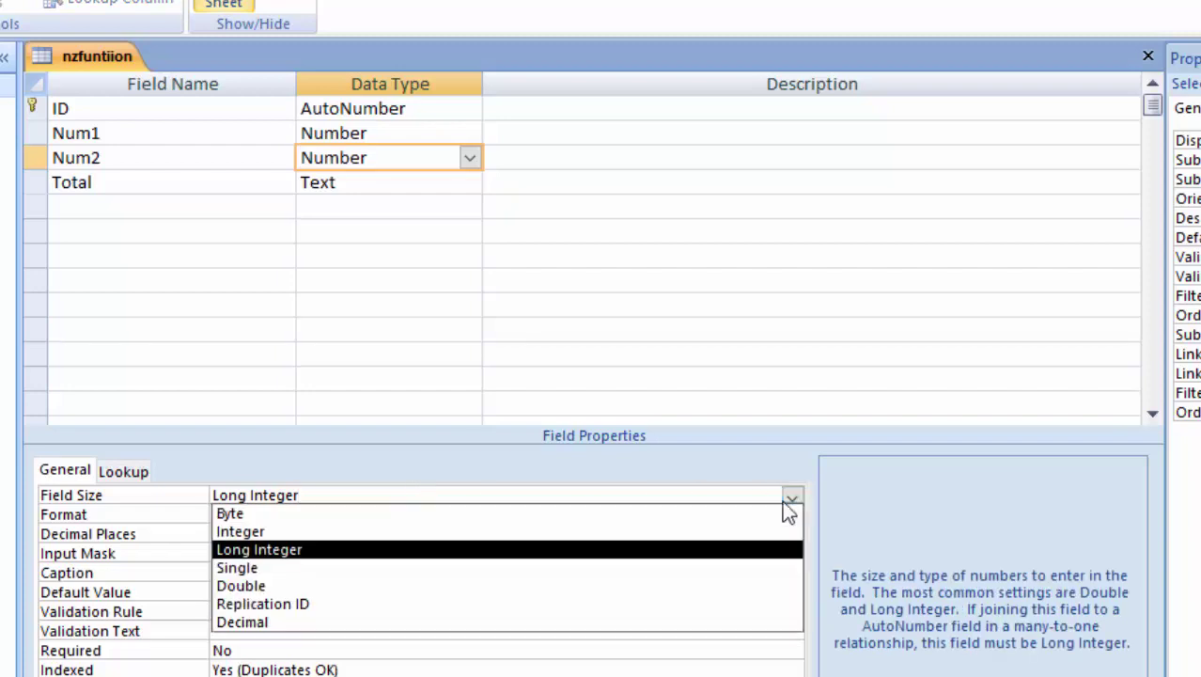
pyautogui.click(582, 586)
# Step: Make Total a Number field with field size Double
pyautogui.click(417, 176)
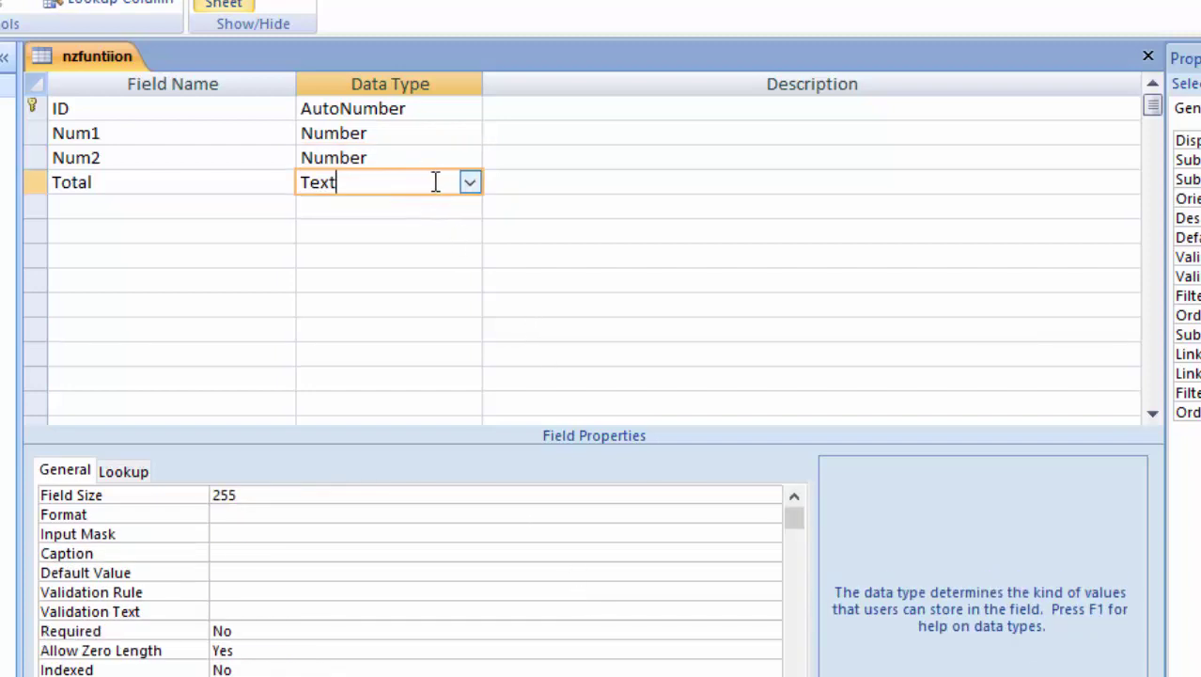
pyautogui.click(476, 187)
pyautogui.click(442, 255)
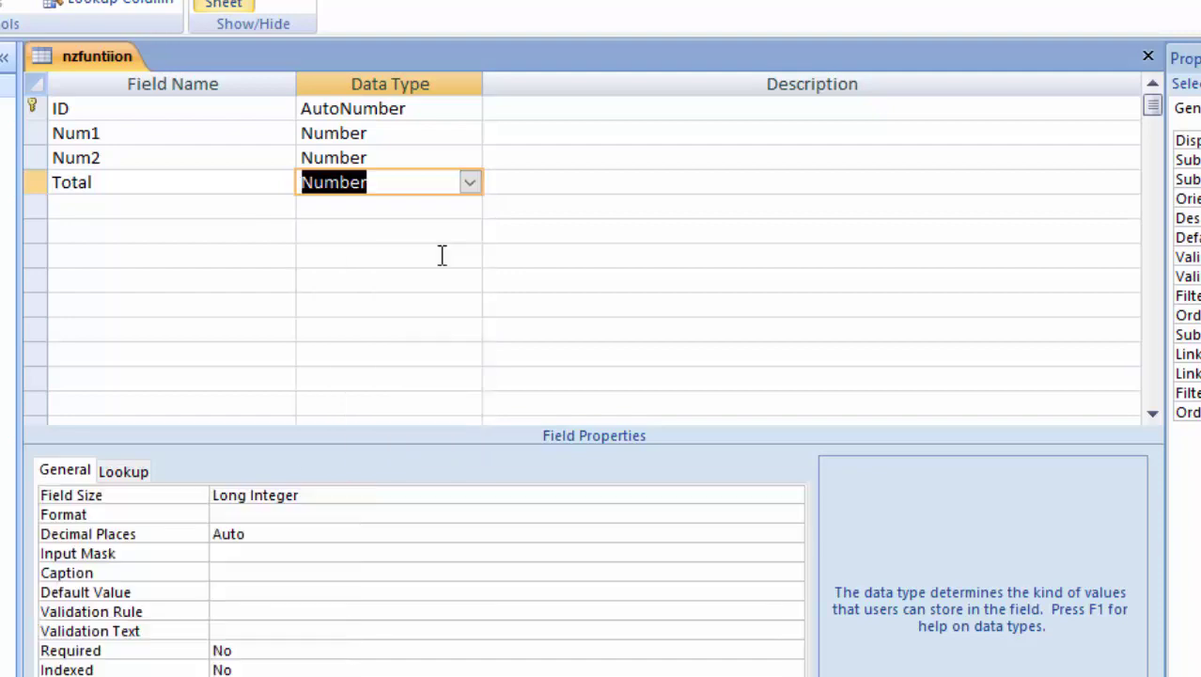
pyautogui.click(458, 499)
pyautogui.click(792, 497)
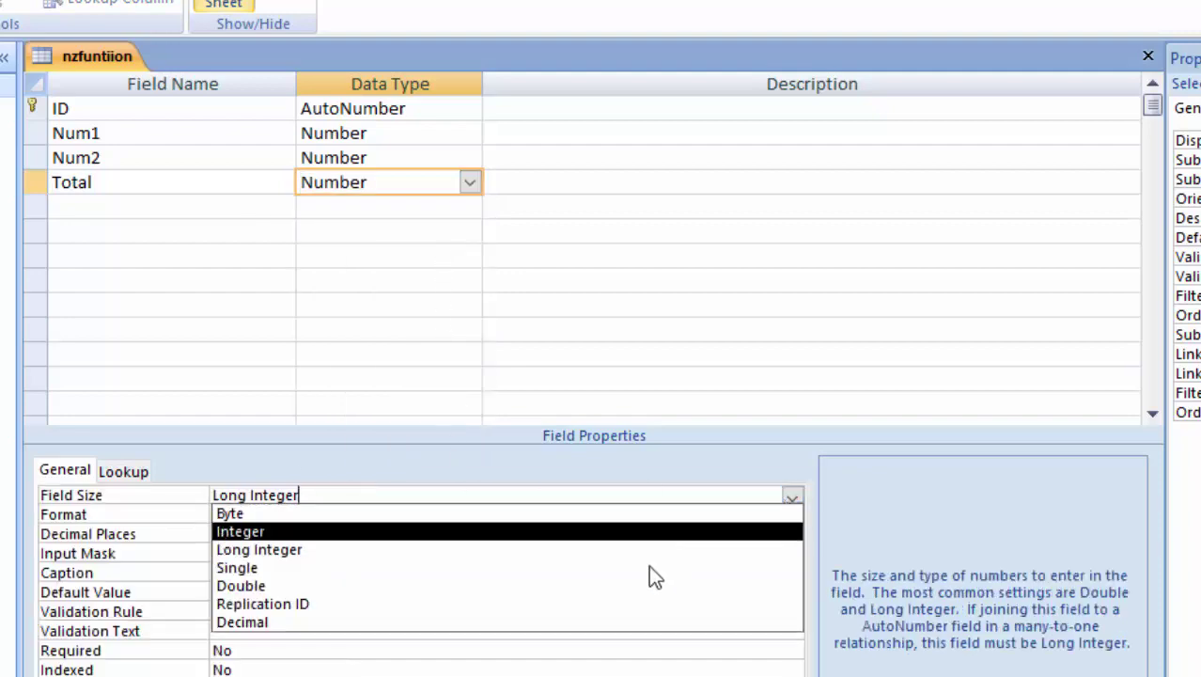
pyautogui.click(619, 587)
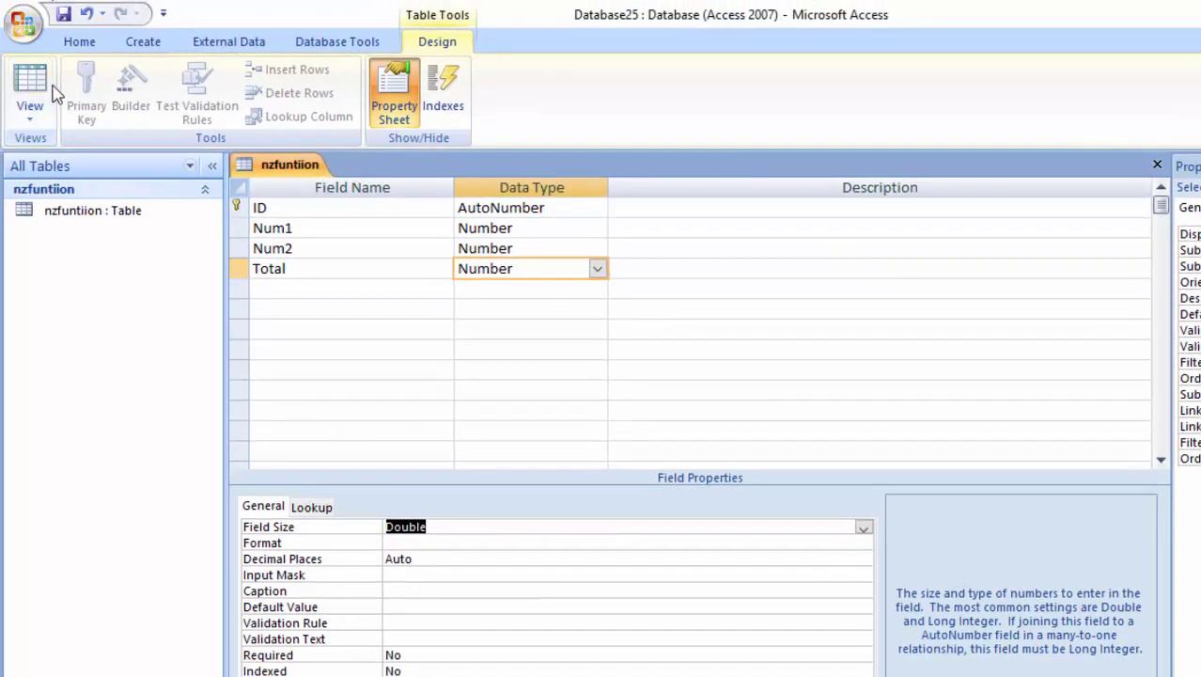
# Step: Save the nzfuntiion design and show it as an empty datasheet
pyautogui.click(30, 84)
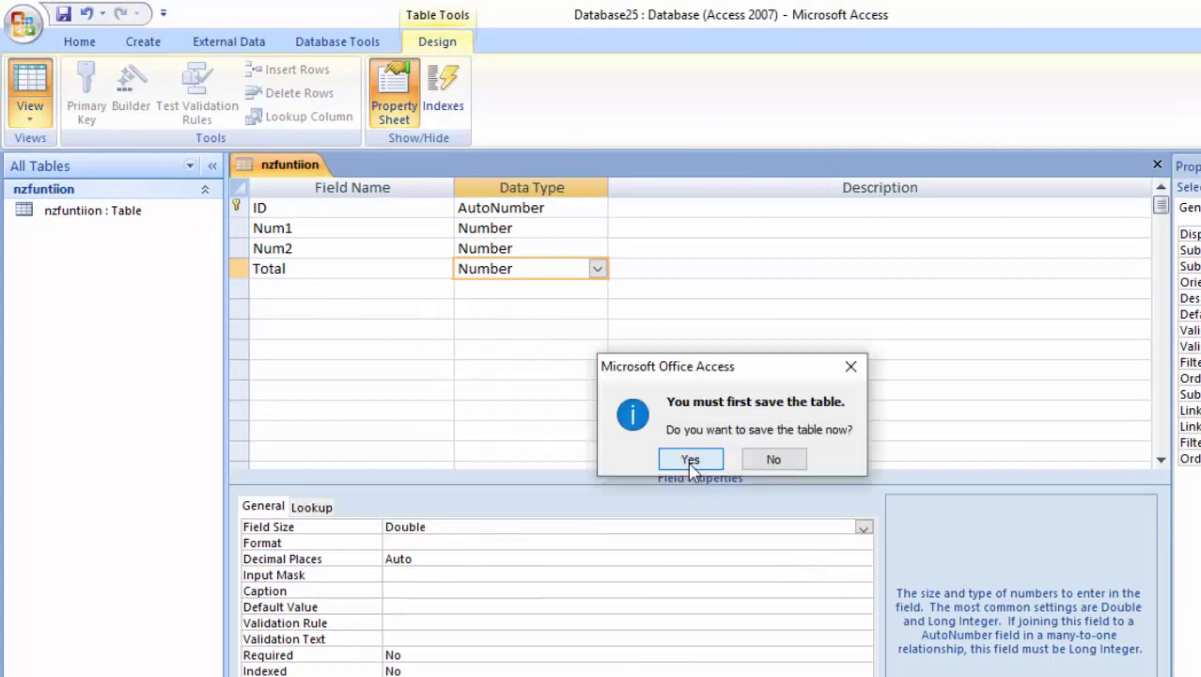
pyautogui.click(689, 459)
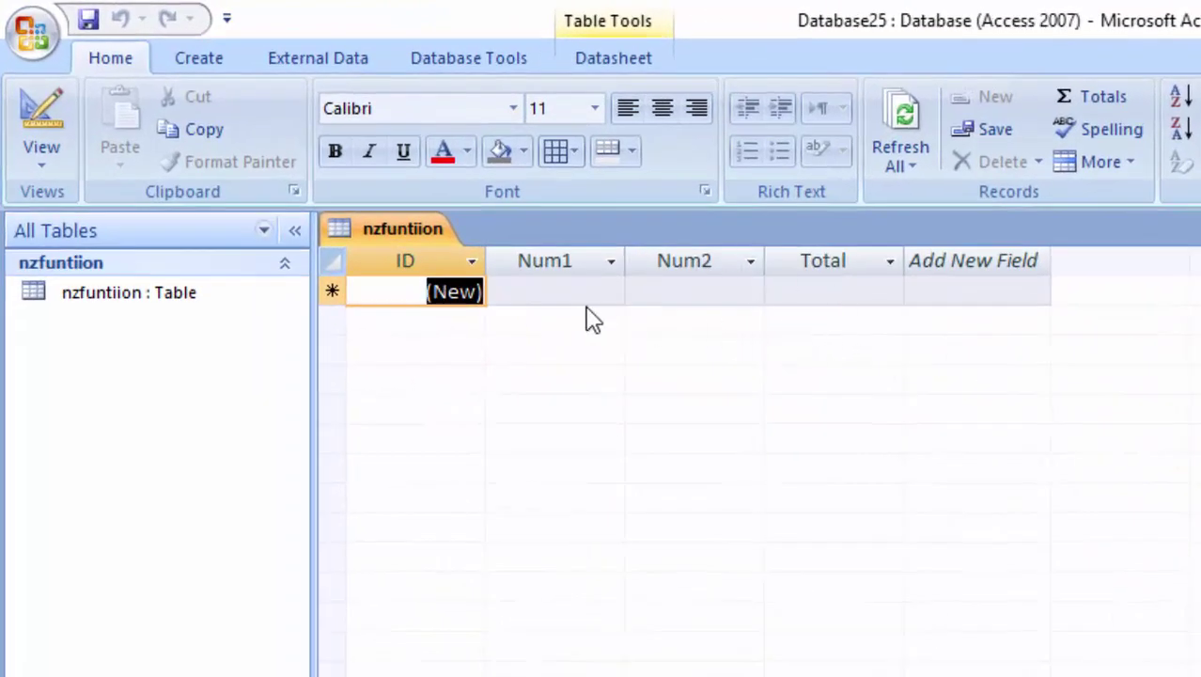
pyautogui.click(175, 52)
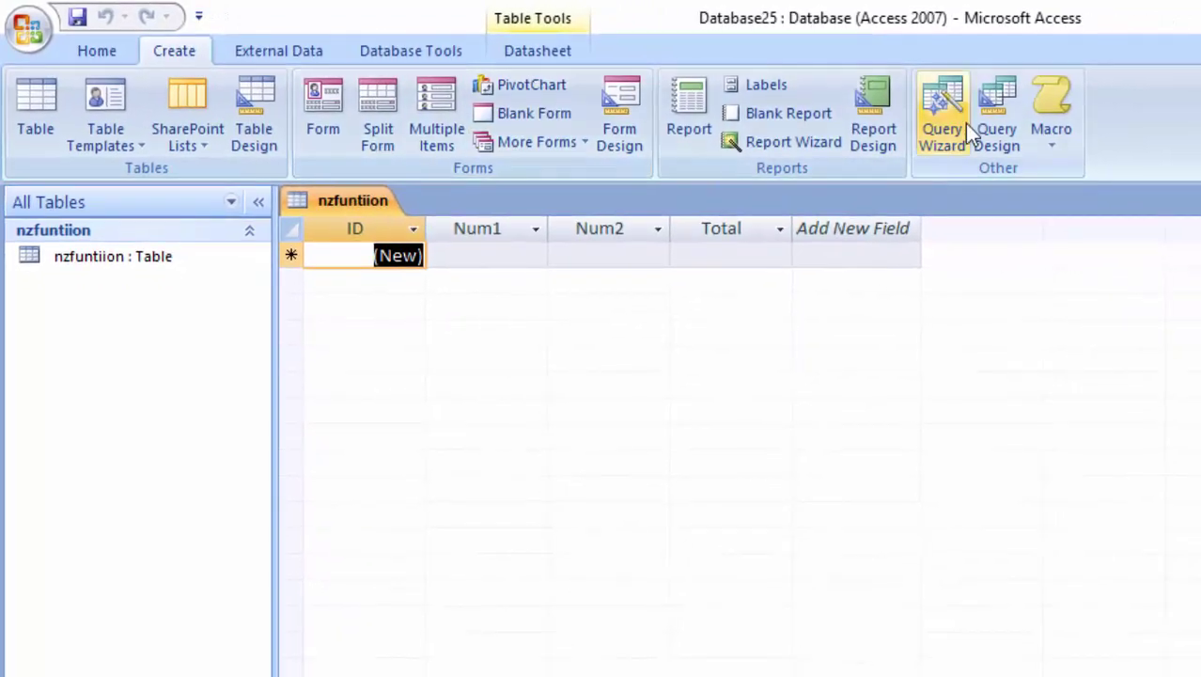
# Step: Start a query on nzfuntiion with Num1, Num2 and Total in the grid
pyautogui.click(992, 106)
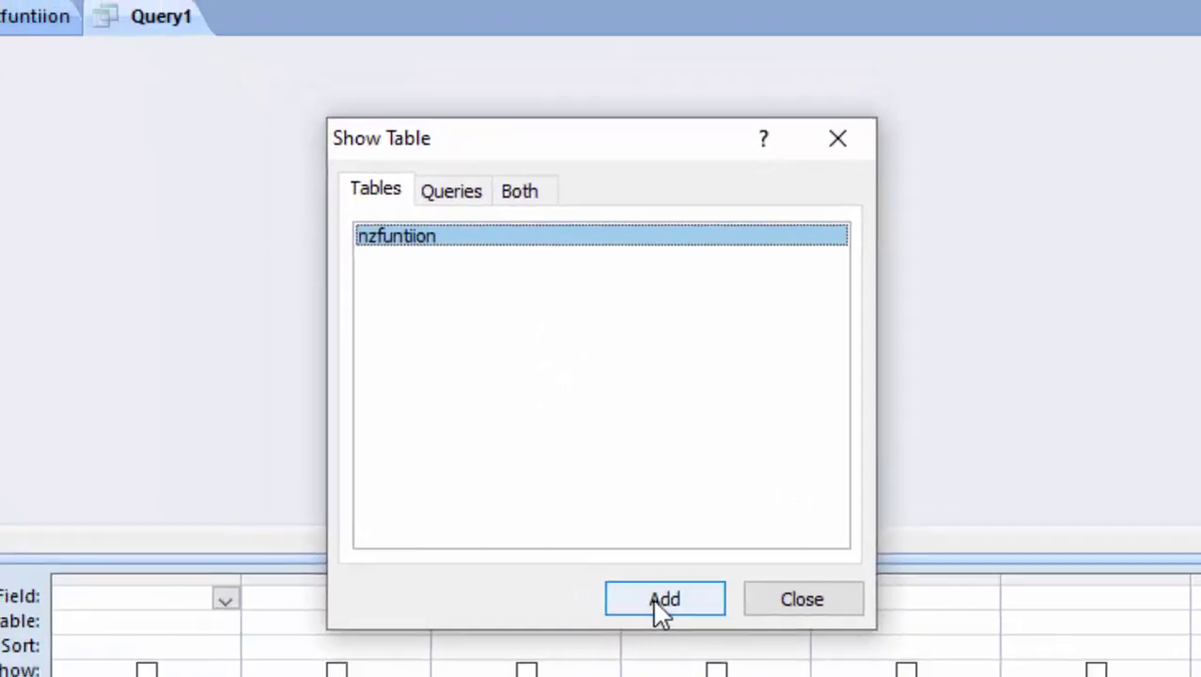
pyautogui.click(654, 606)
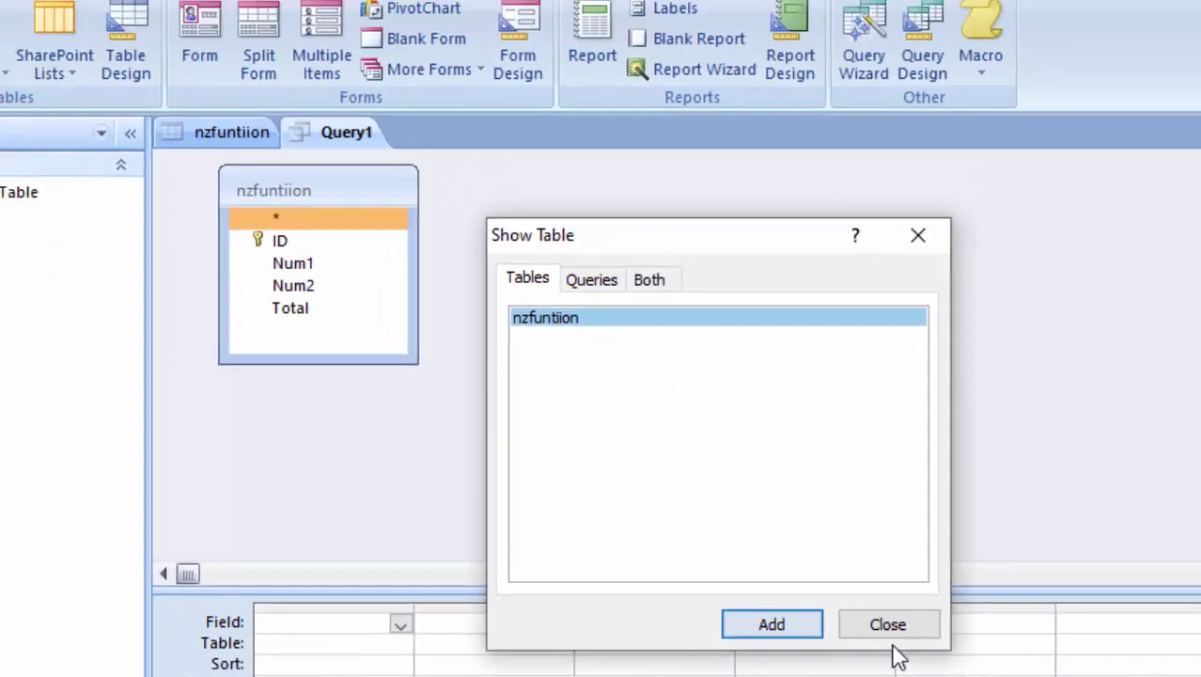
pyautogui.click(889, 632)
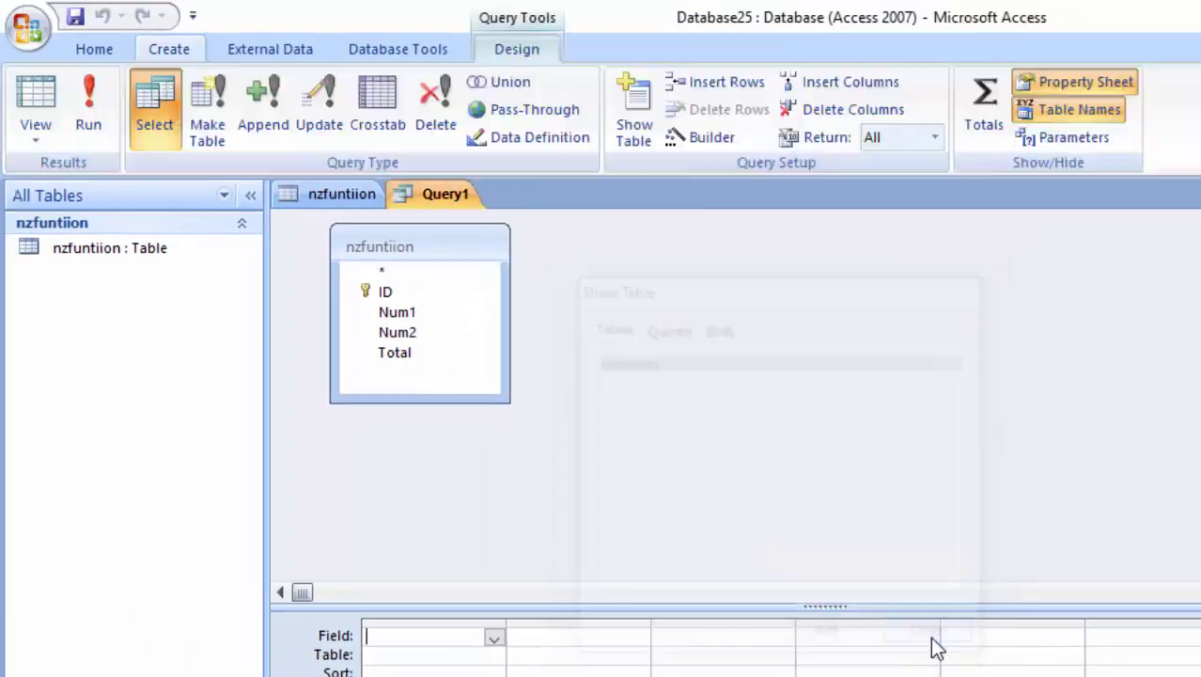
pyautogui.click(410, 313)
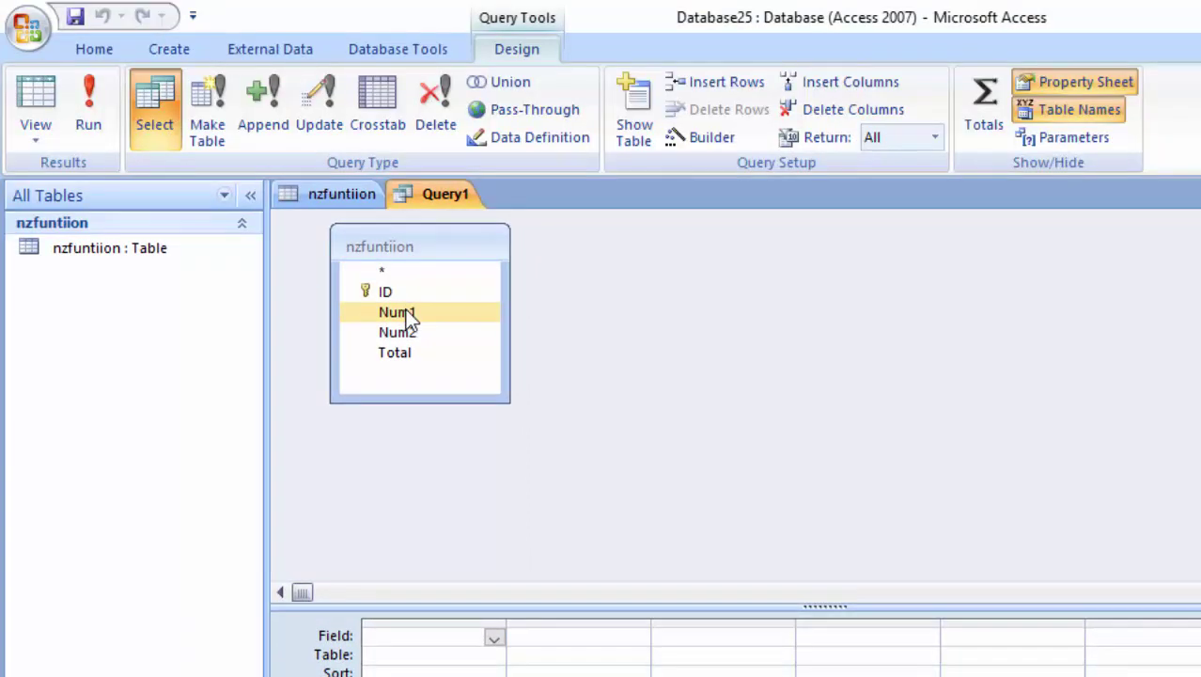
pyautogui.doubleClick(409, 320)
pyautogui.doubleClick(403, 334)
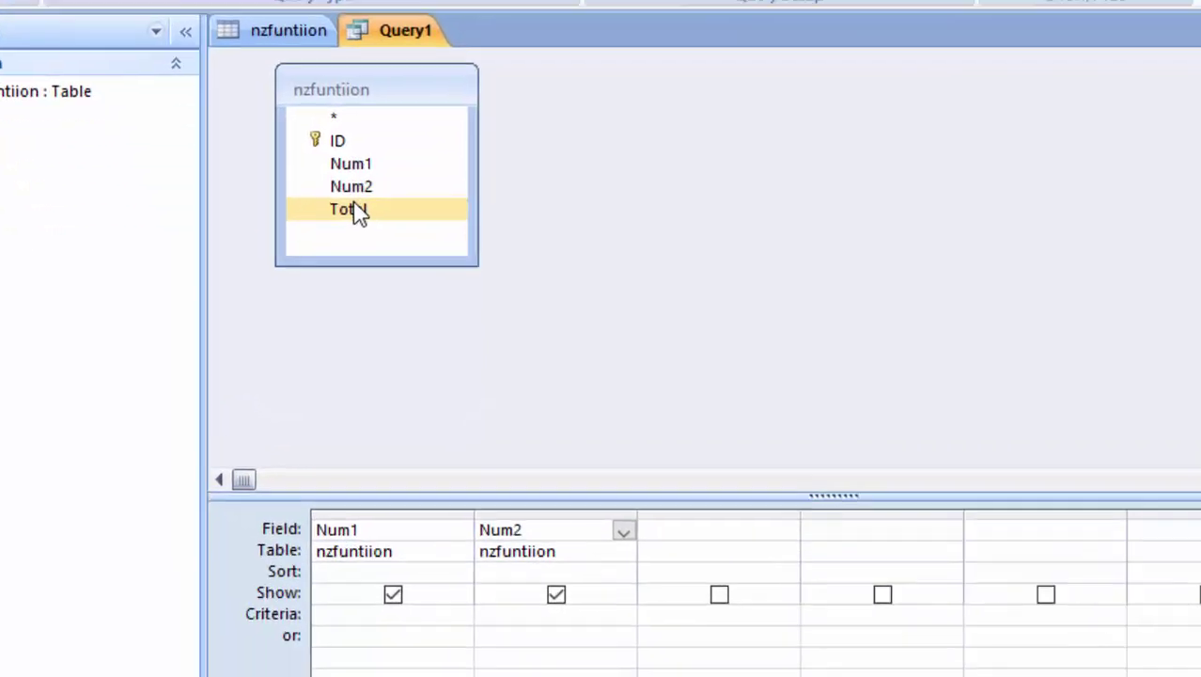
pyautogui.doubleClick(357, 208)
# Step: Change the Total column to Total:[Num1]+[Num2] and run the query
pyautogui.click(844, 299)
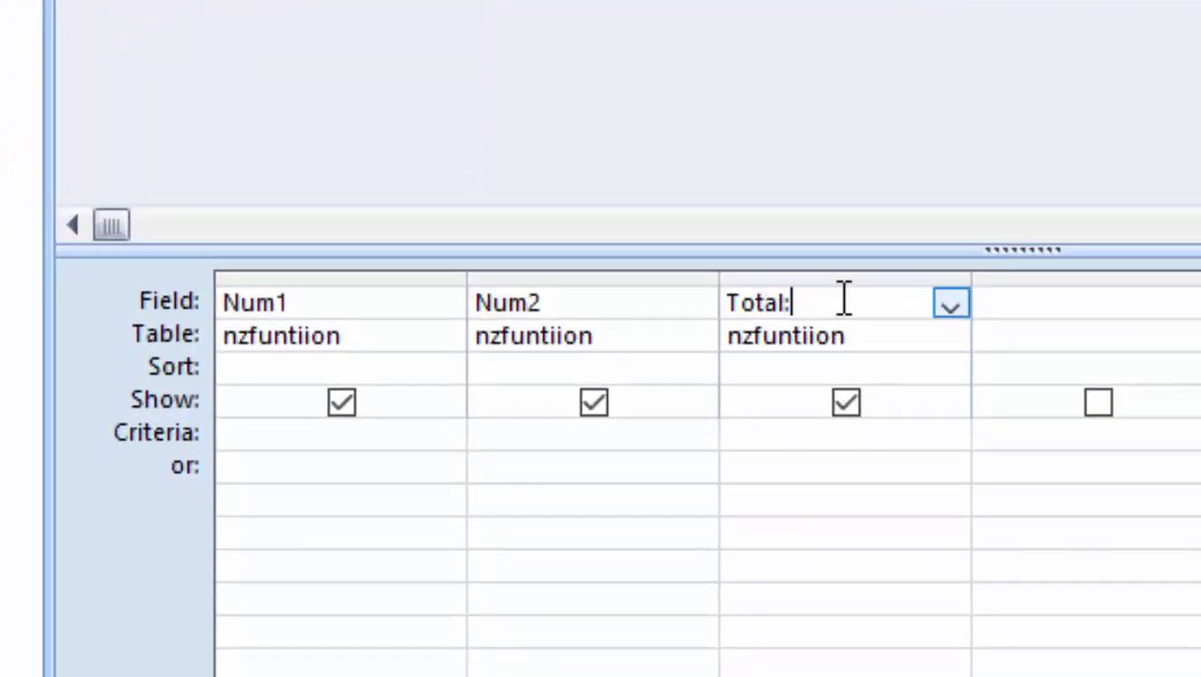
pyautogui.write('Nu')
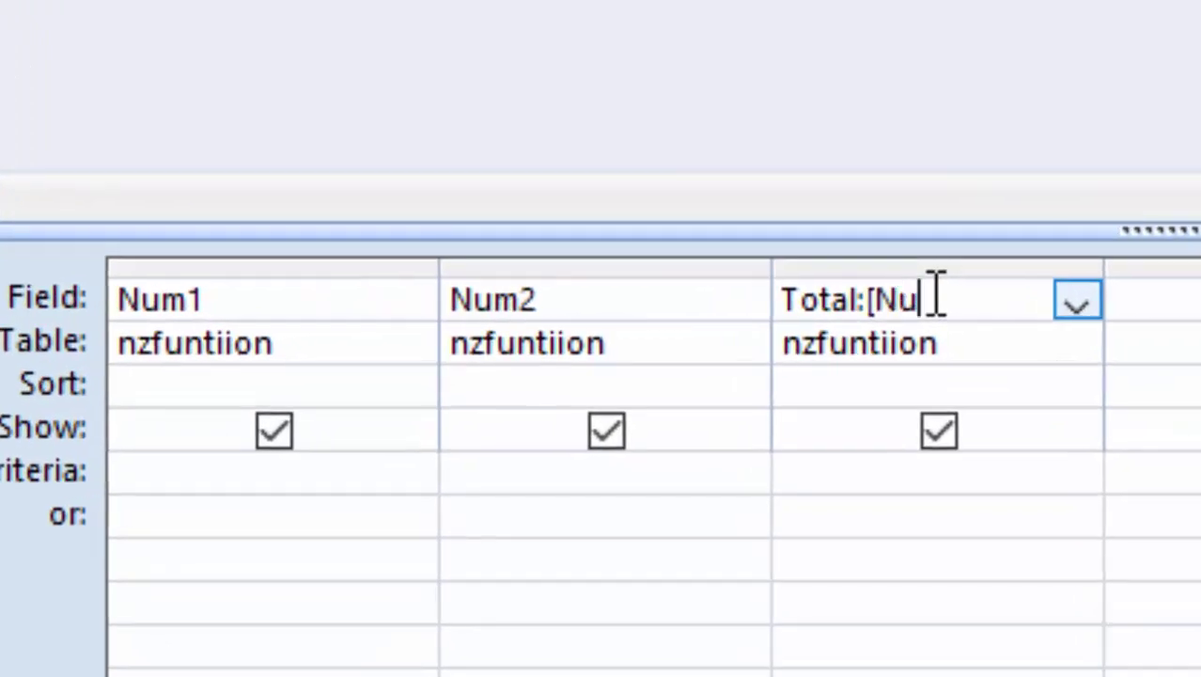
pyautogui.write('m1]')
pyautogui.write('+[N')
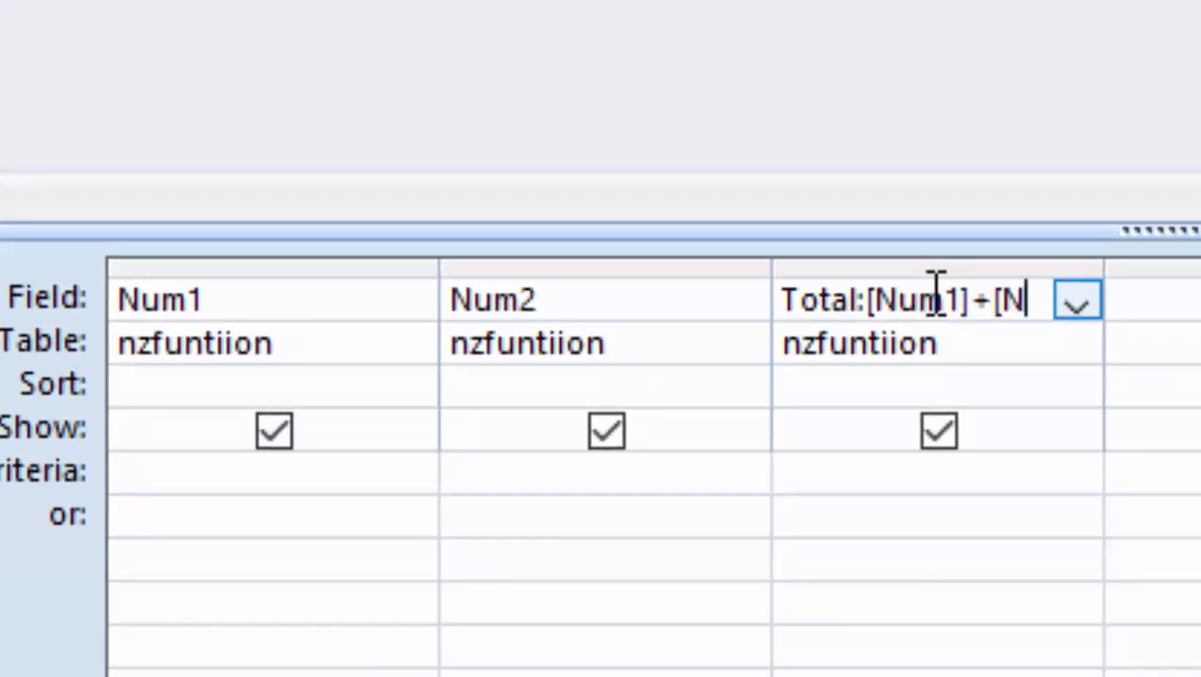
pyautogui.write('um2]')
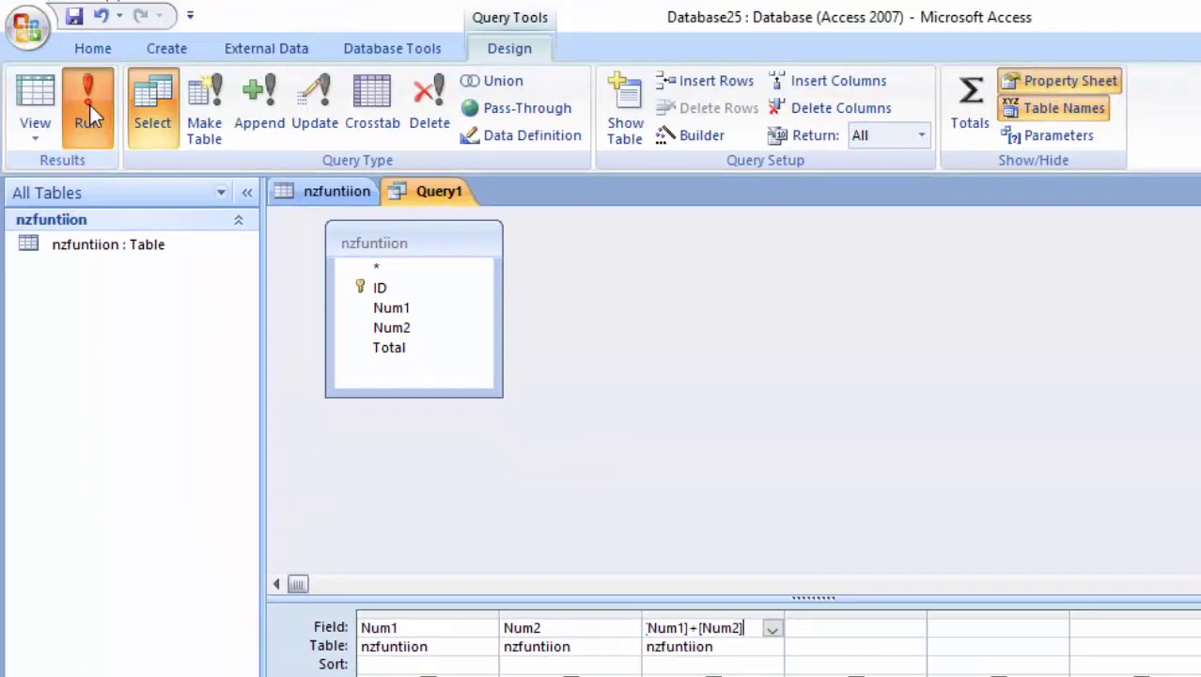
pyautogui.click(89, 103)
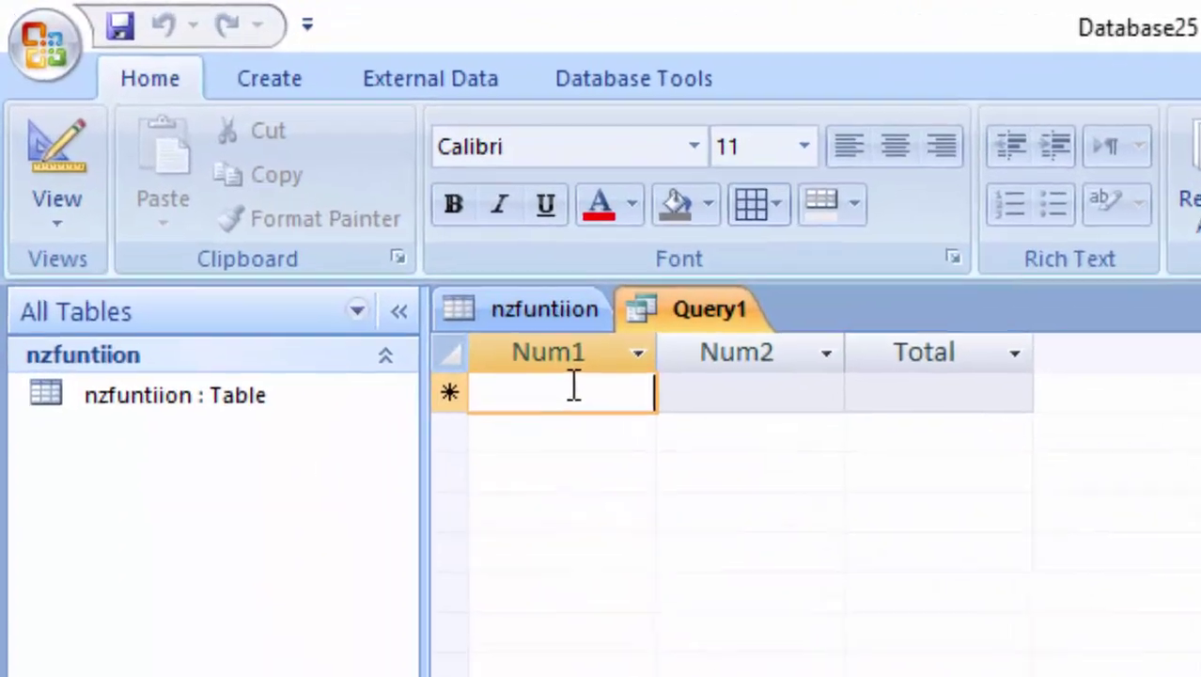
# Step: Enter records 56 + 5.6 and 78 + 1, giving Totals 61.6 and 79
pyautogui.write('56')
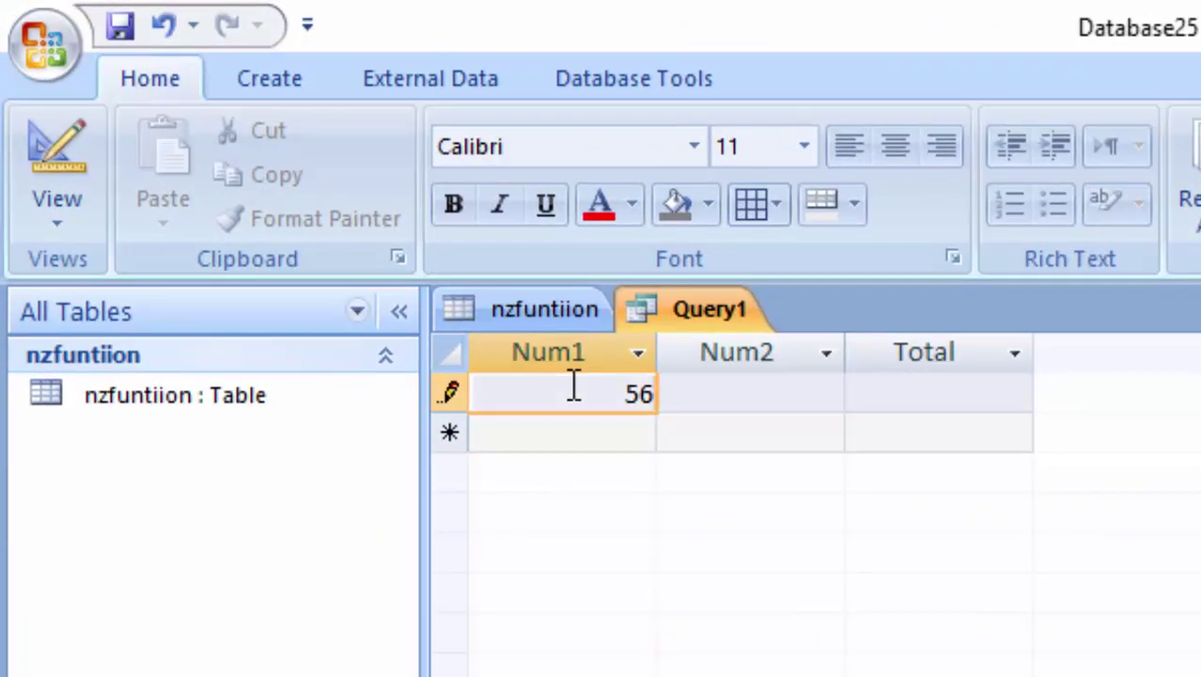
pyautogui.press('Tab')
pyautogui.write('5.')
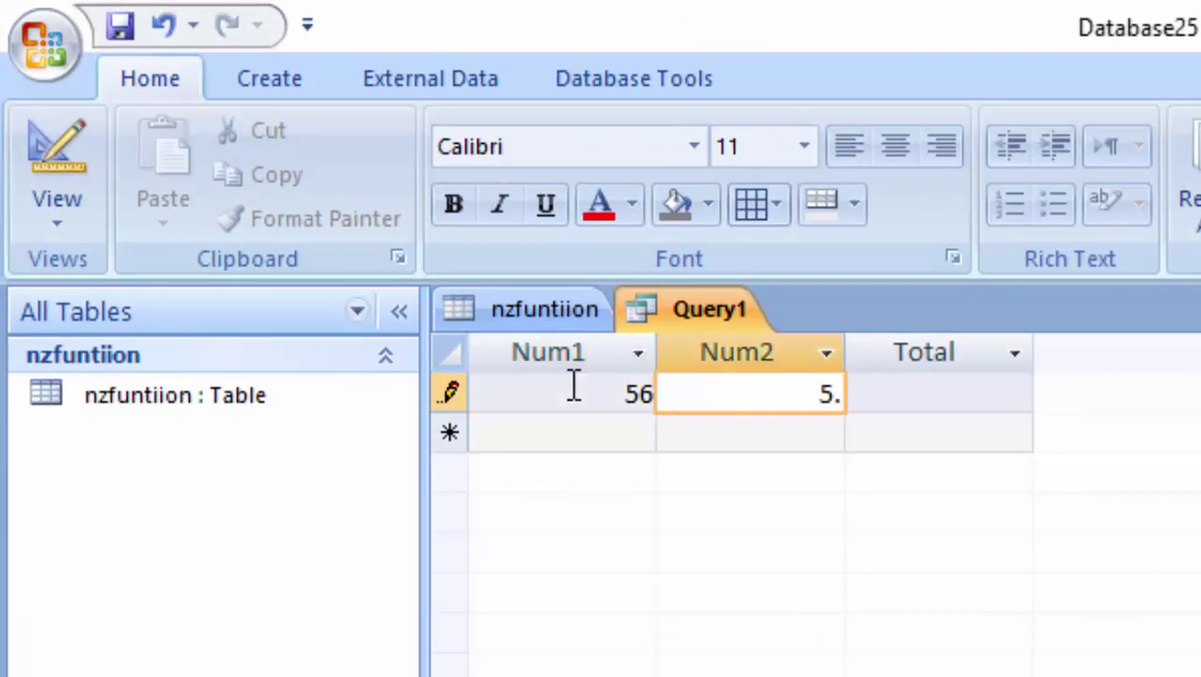
pyautogui.write('6')
pyautogui.press('Tab')
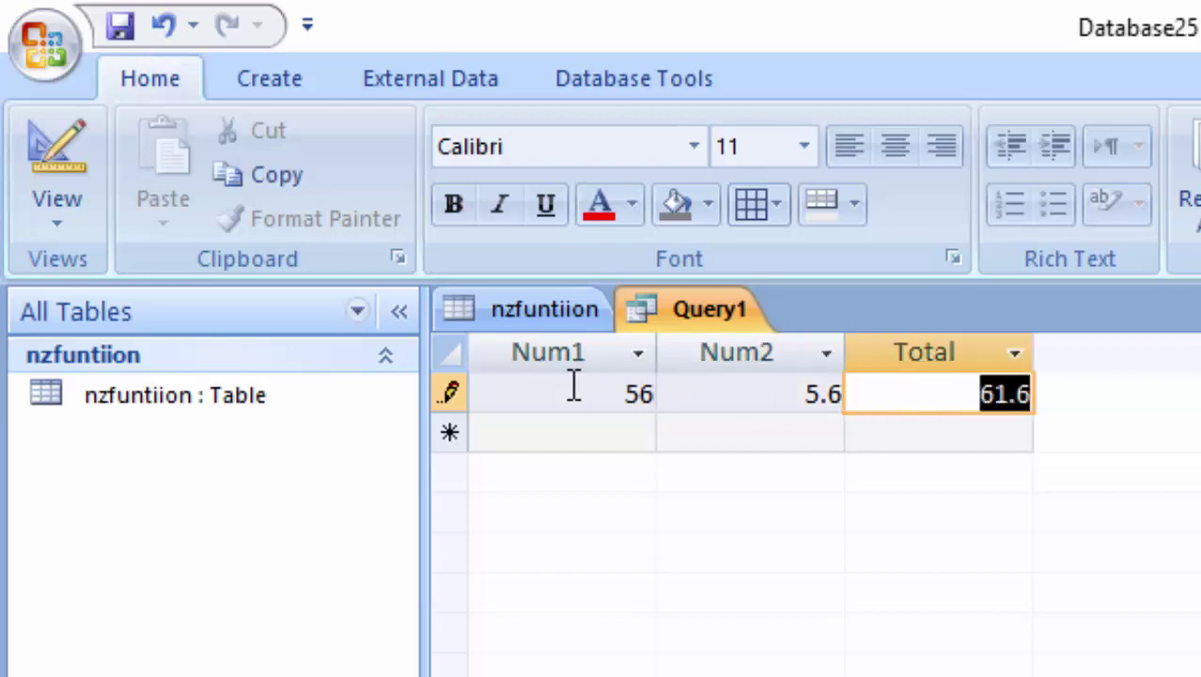
pyautogui.click(564, 441)
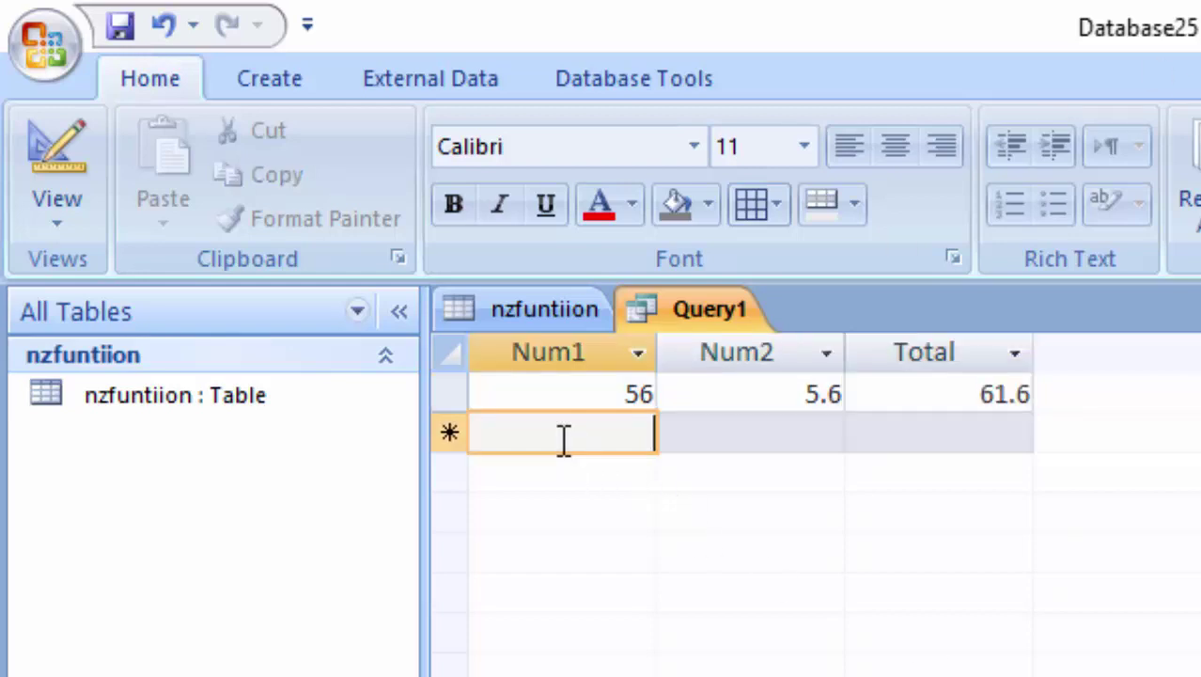
pyautogui.write('78')
pyautogui.press('Tab')
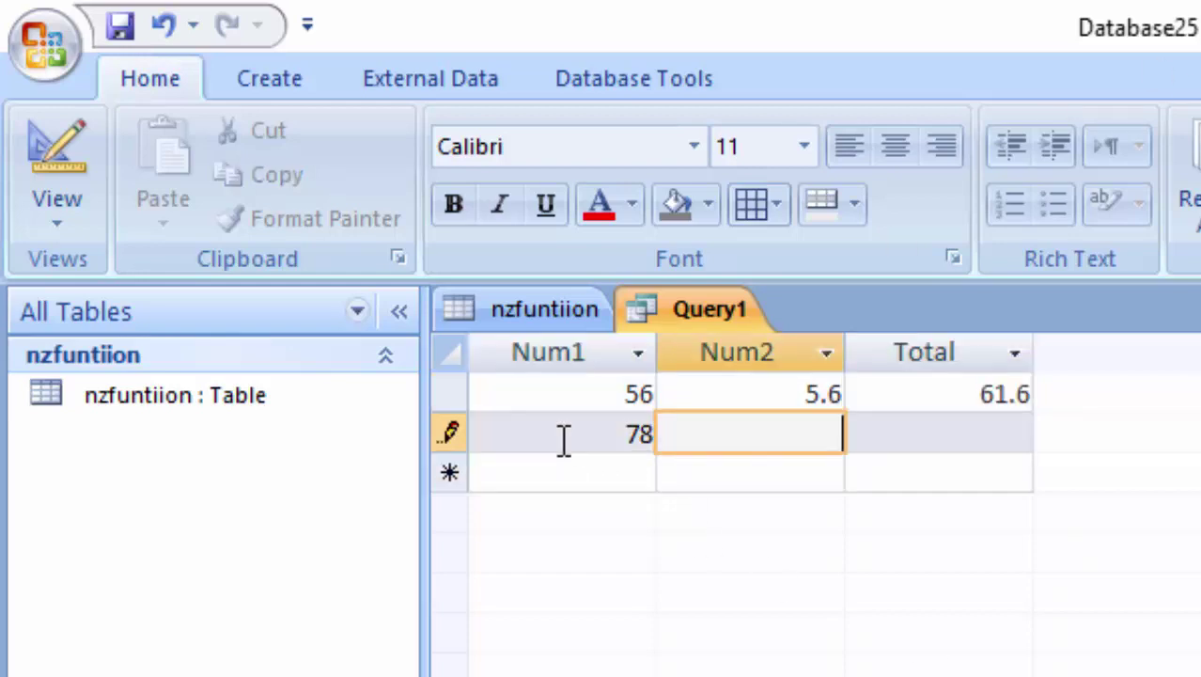
pyautogui.write('1')
pyautogui.press('Tab')
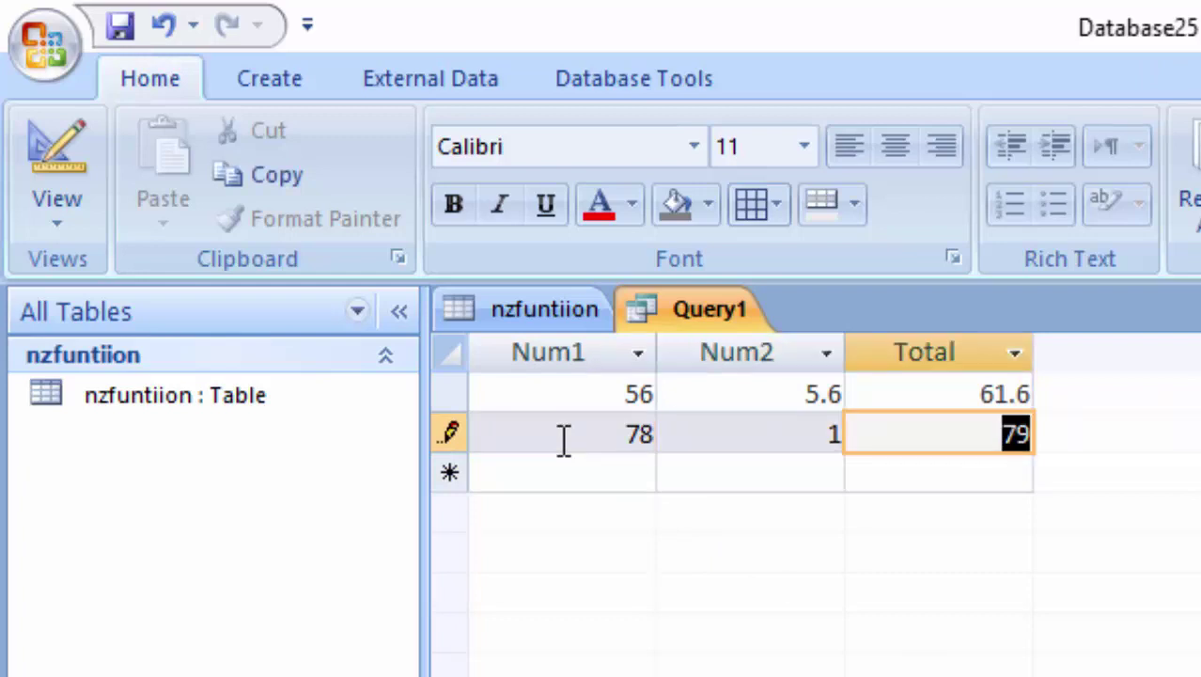
pyautogui.press('Tab')
pyautogui.write('4.')
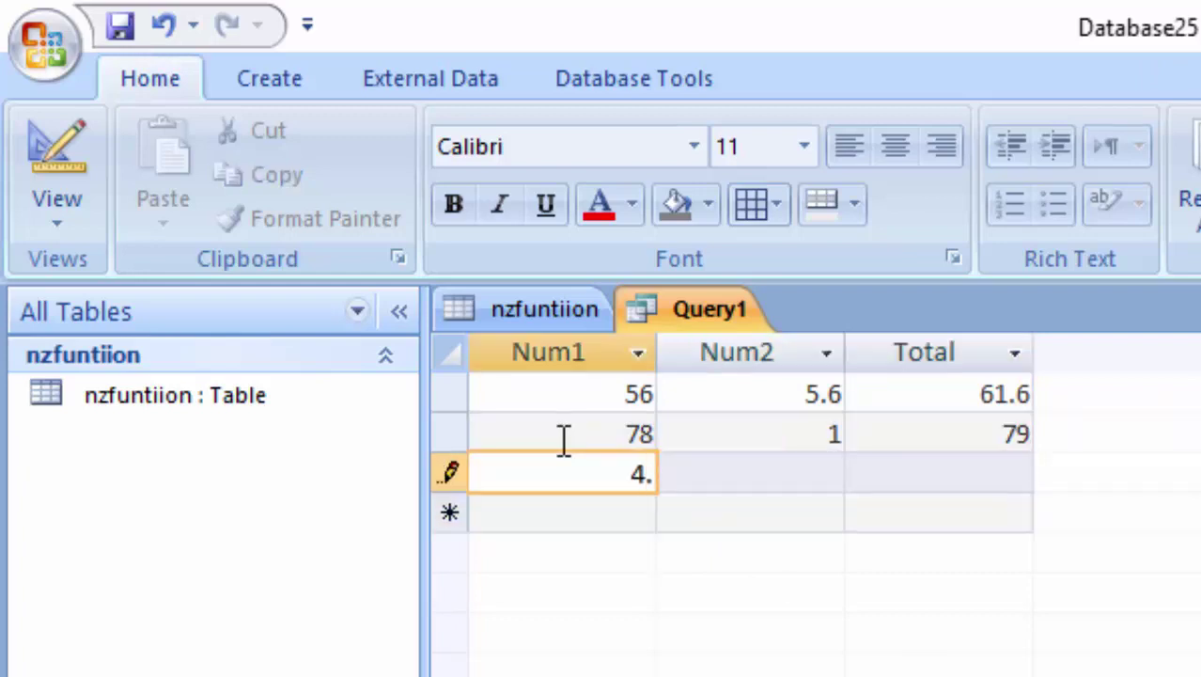
# Step: Add a 4.7 + 8.5 record (Total 13.2) and save the query as Query1
pyautogui.write('7')
pyautogui.press('Tab')
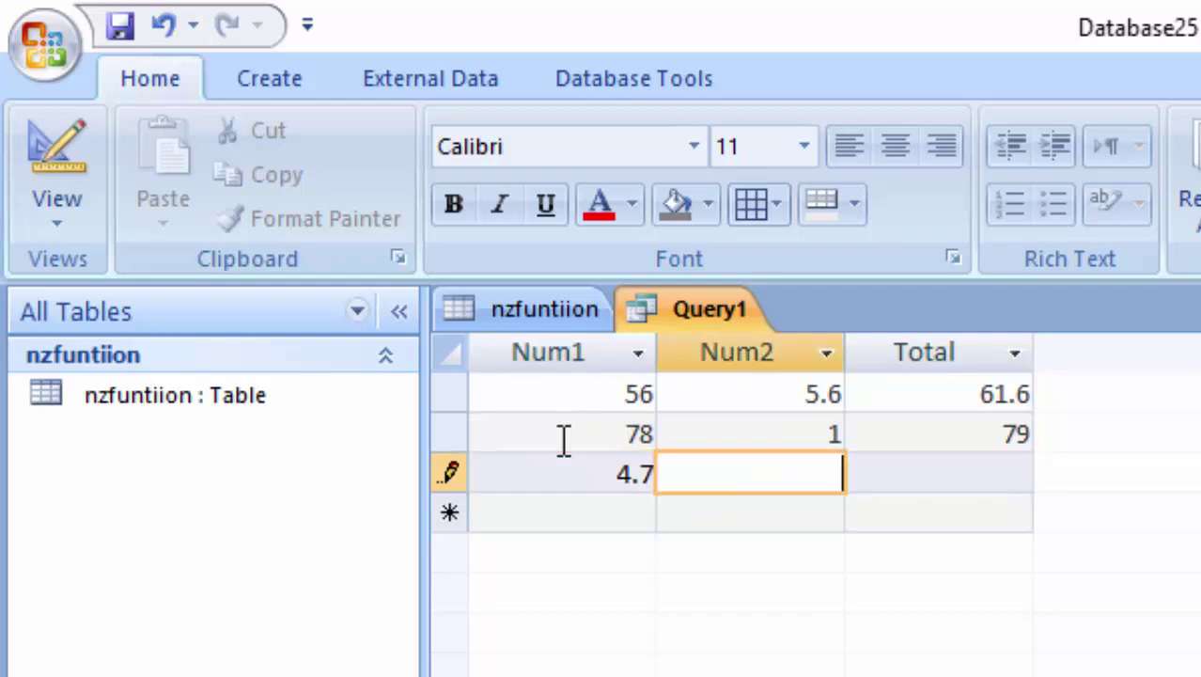
pyautogui.write('8.')
pyautogui.write('5')
pyautogui.press('Tab')
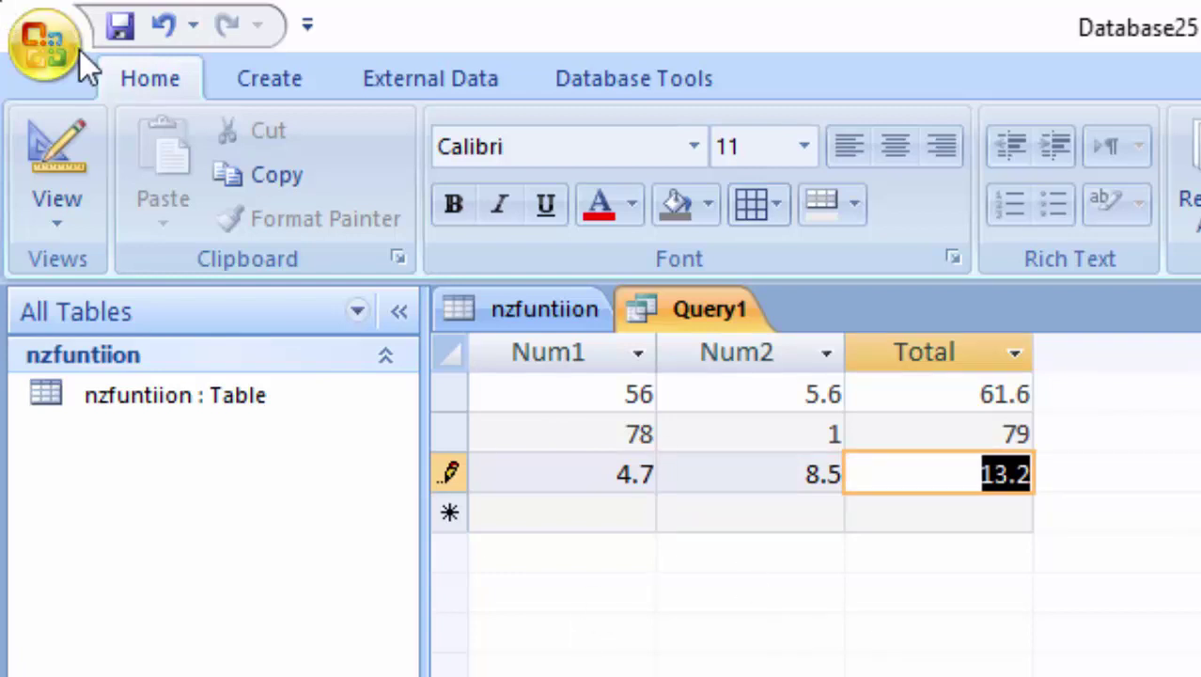
pyautogui.click(113, 35)
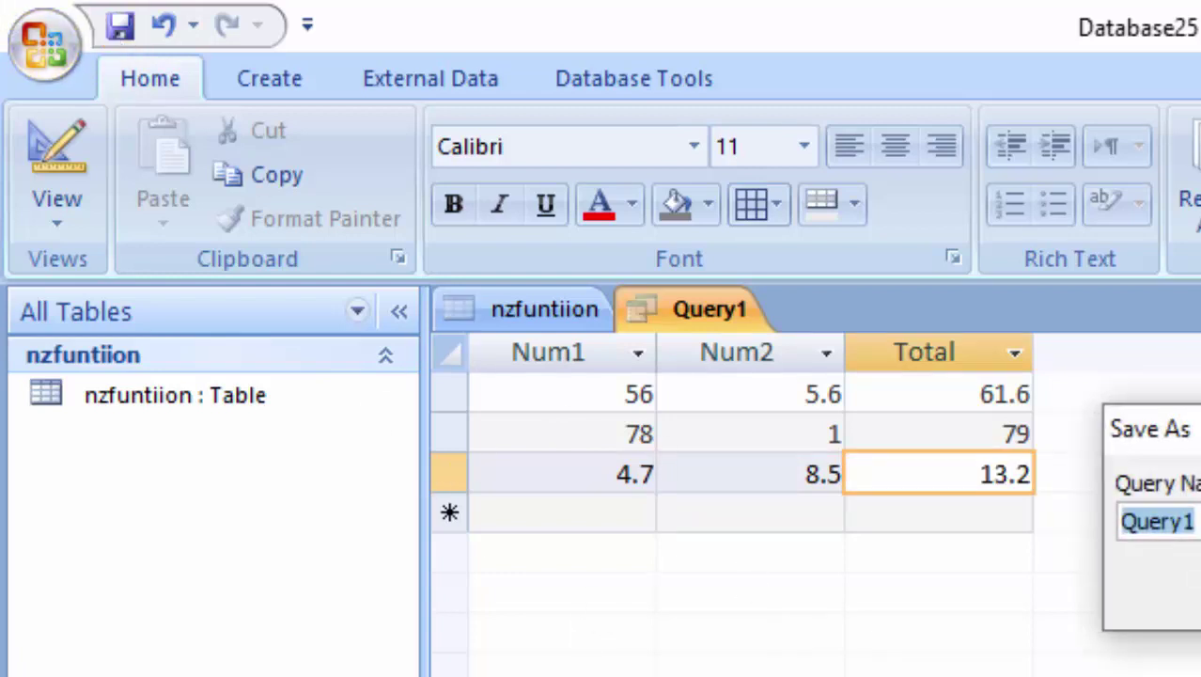
pyautogui.press('Return')
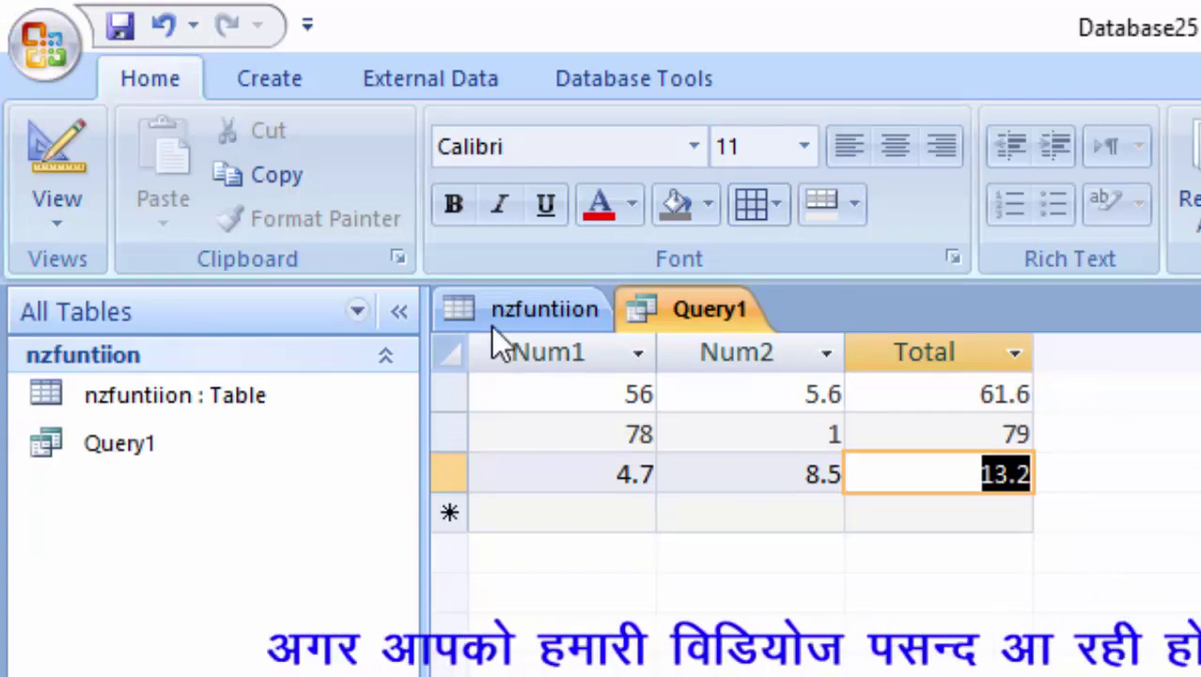
# Step: Add records with only Num1 = 5, only Num1 = 4.5, and only Num2 = 7.3
pyautogui.click(623, 517)
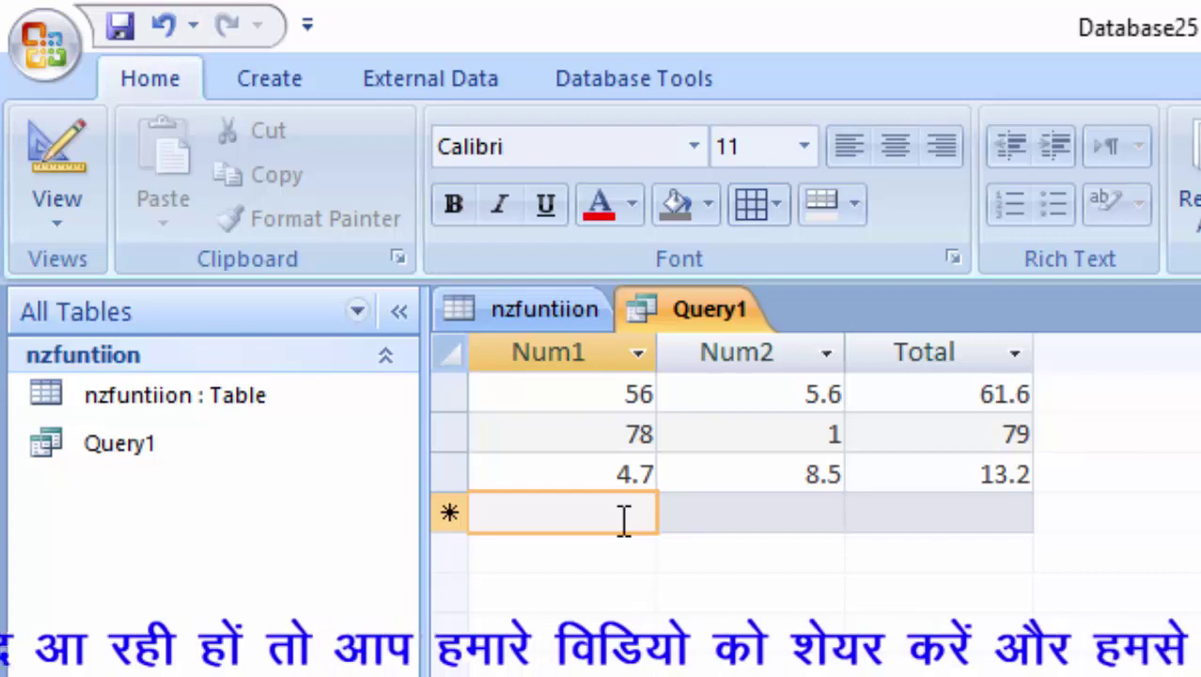
pyautogui.write('5')
pyautogui.press('Tab')
pyautogui.press('Tab')
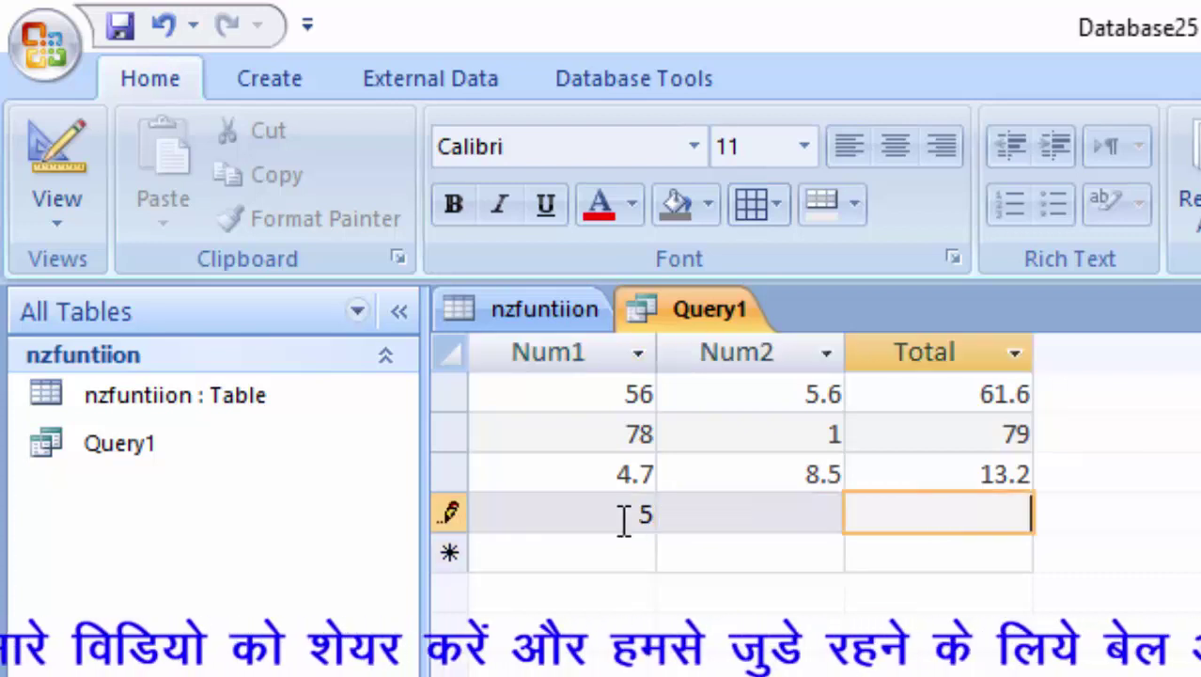
pyautogui.press('Tab')
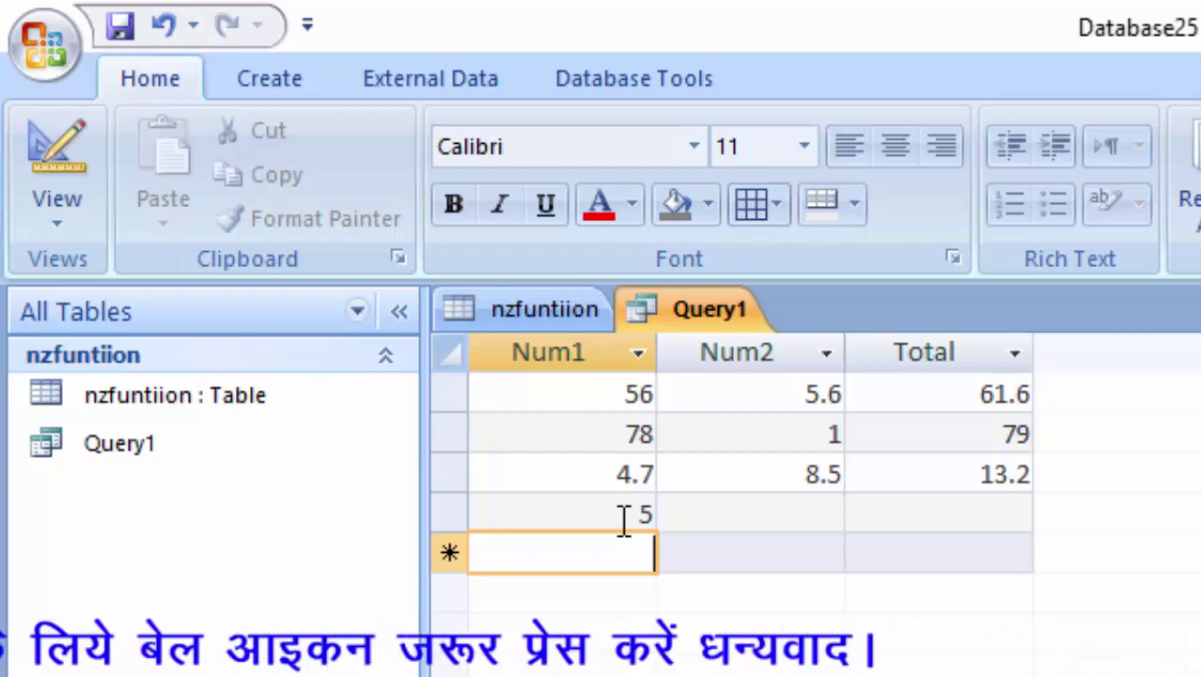
pyautogui.write('4.')
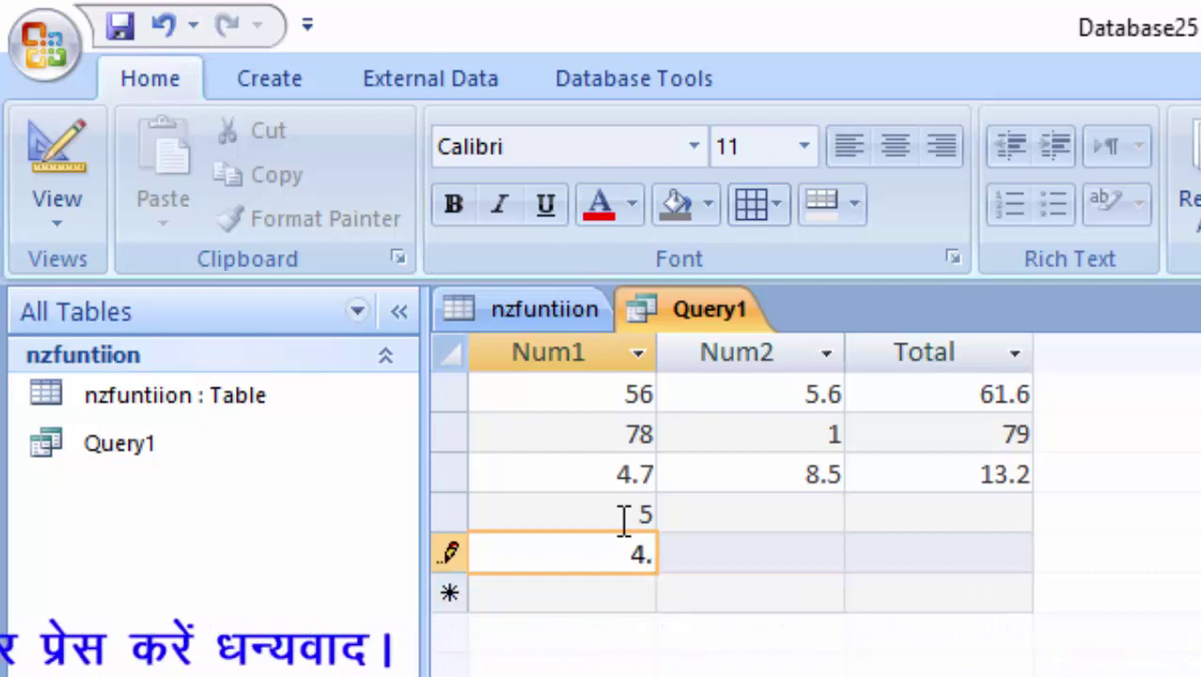
pyautogui.write('5')
pyautogui.press('Tab')
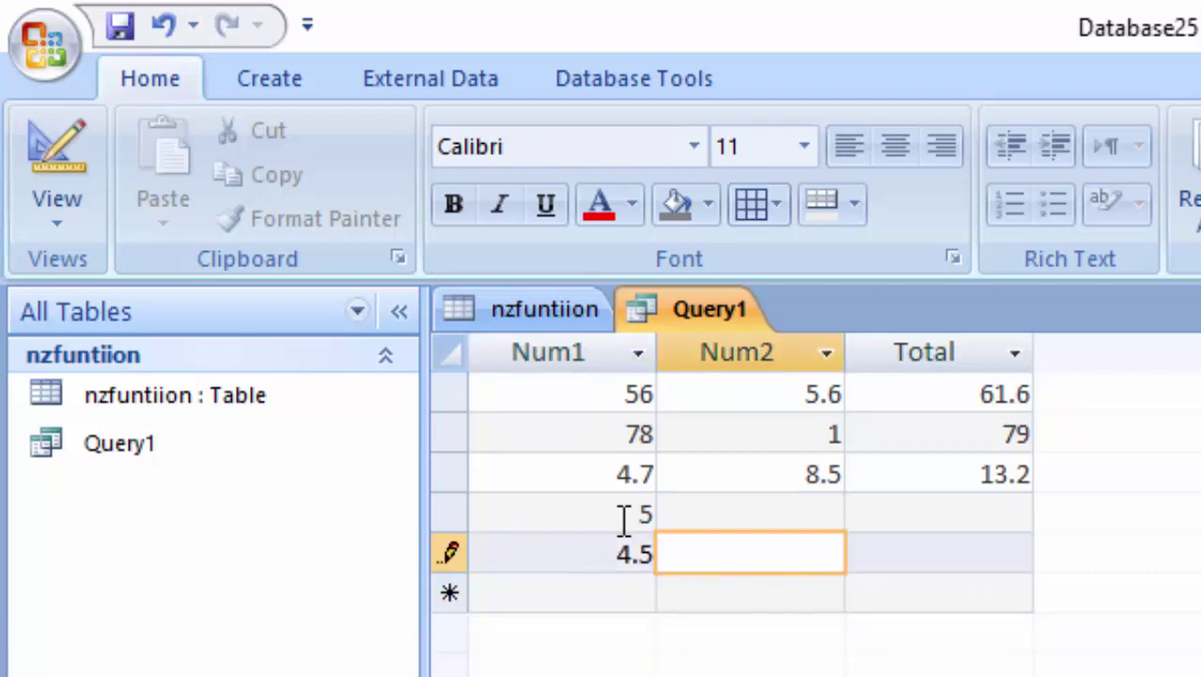
pyautogui.press('Tab')
pyautogui.press('Tab')
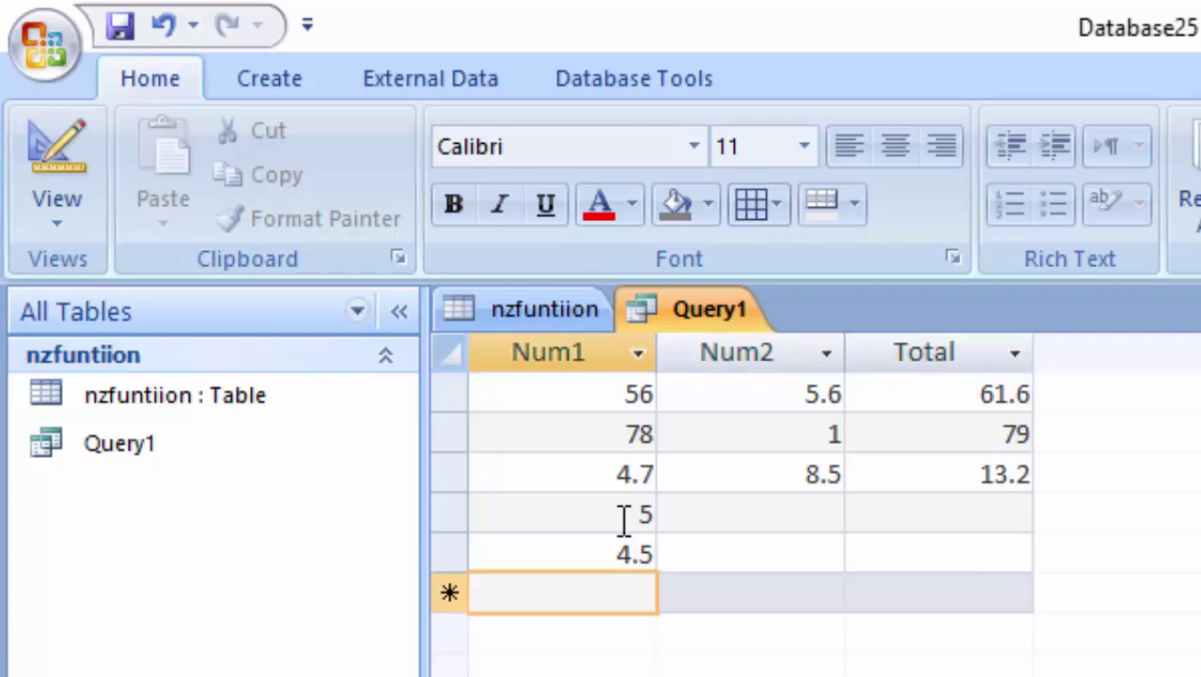
pyautogui.press('Tab')
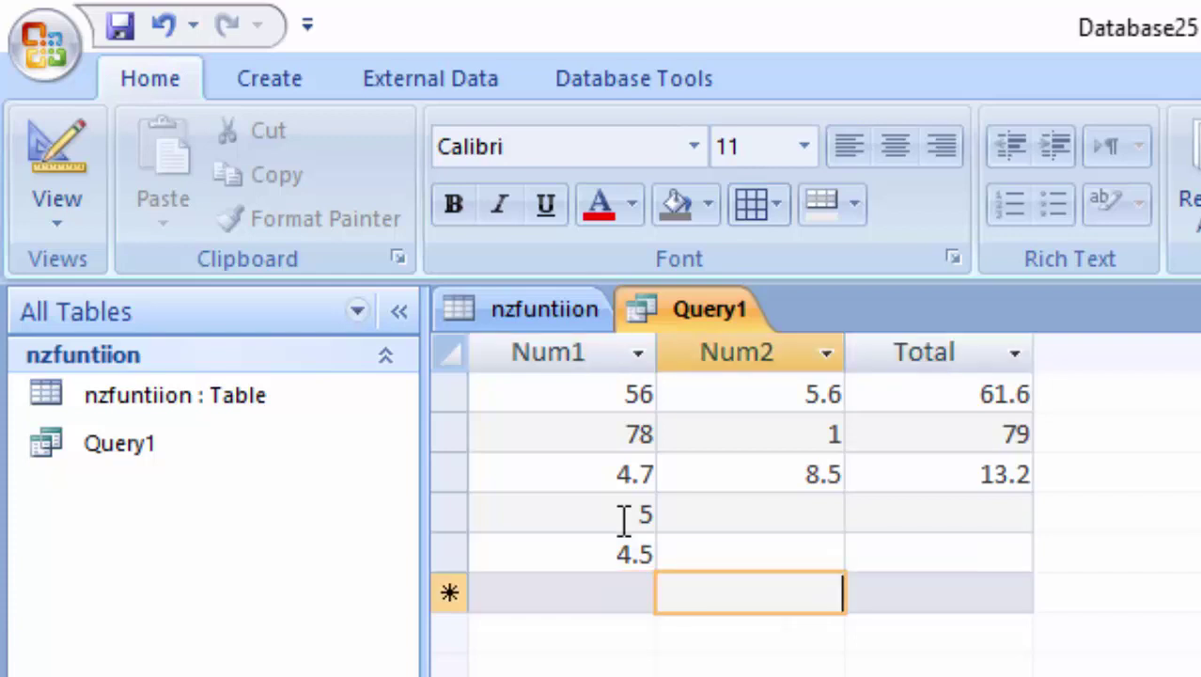
pyautogui.write('7.3')
pyautogui.press('Tab')
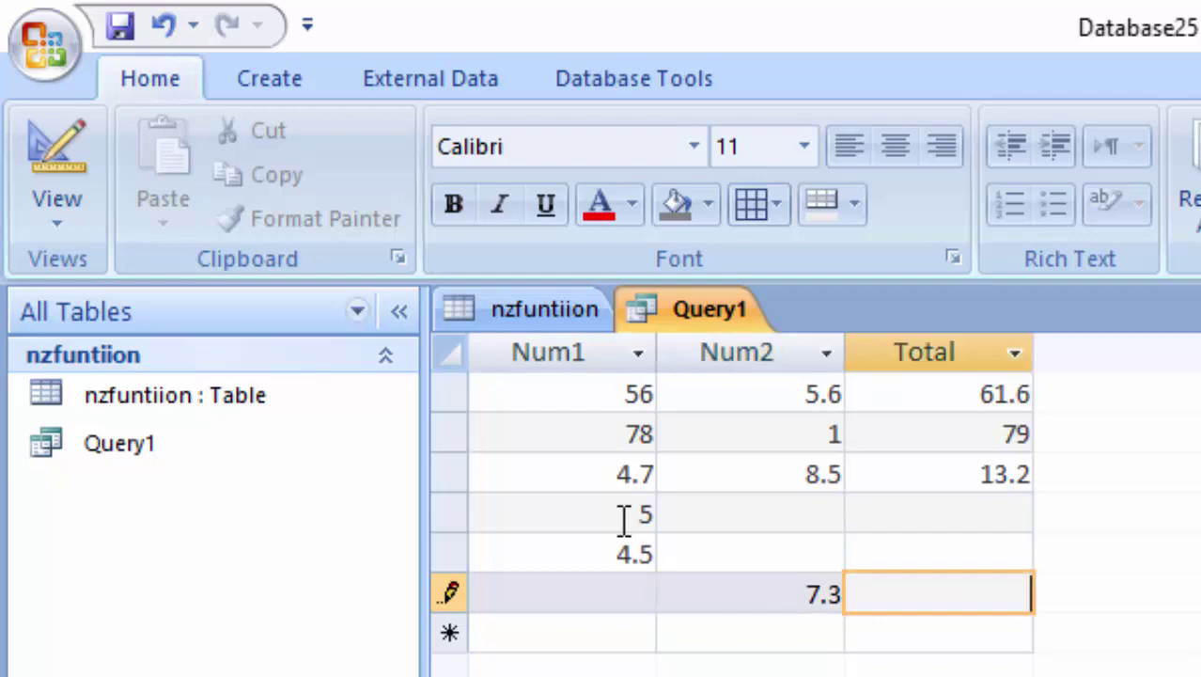
pyautogui.press('Tab')
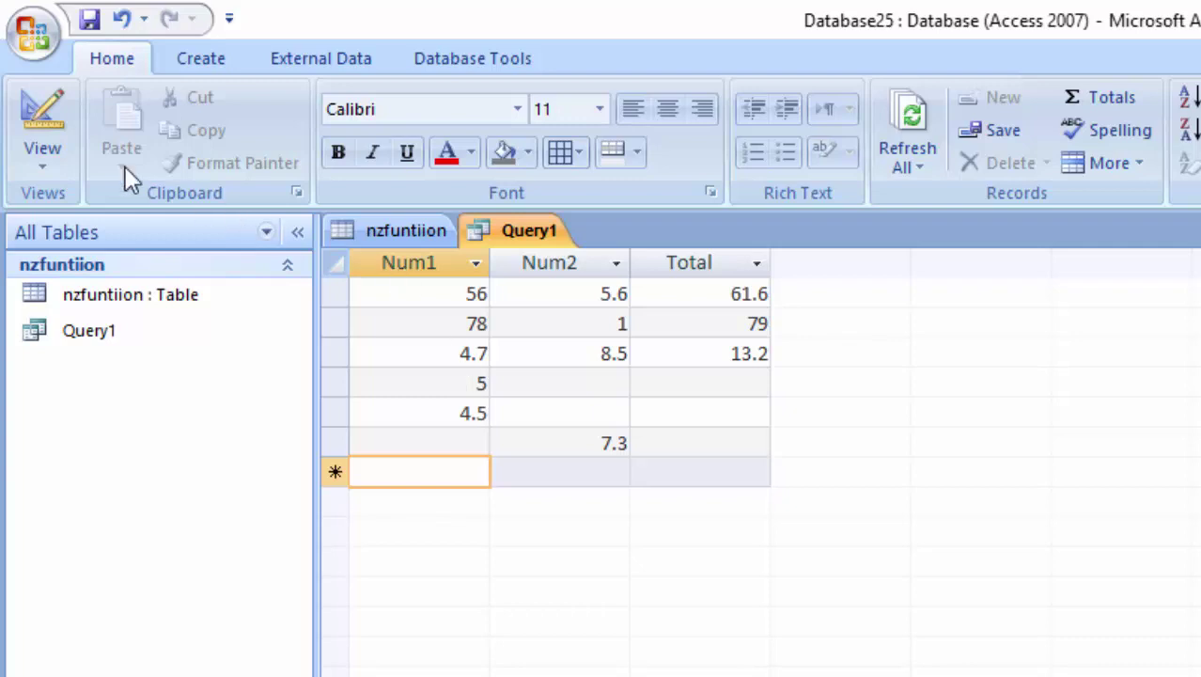
# Step: In Design view, rewrite the Total expression as Nz([Num1],0)+Nz([Num2],0)
pyautogui.click(47, 132)
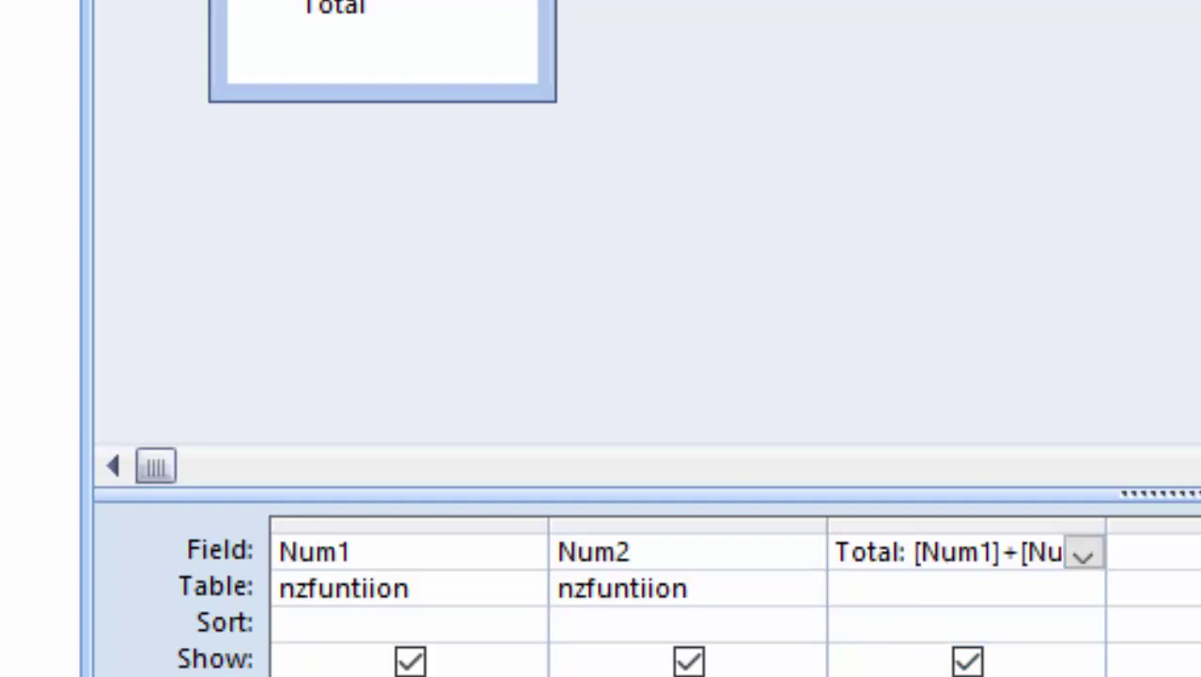
pyautogui.write('N')
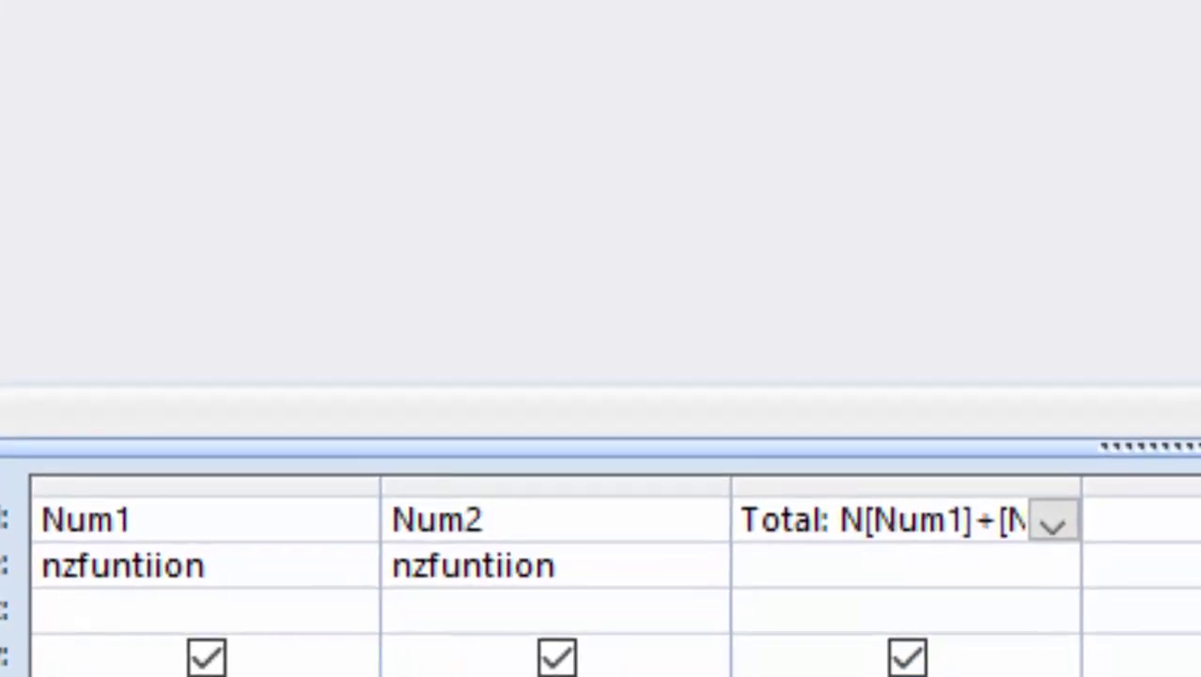
pyautogui.write('z(')
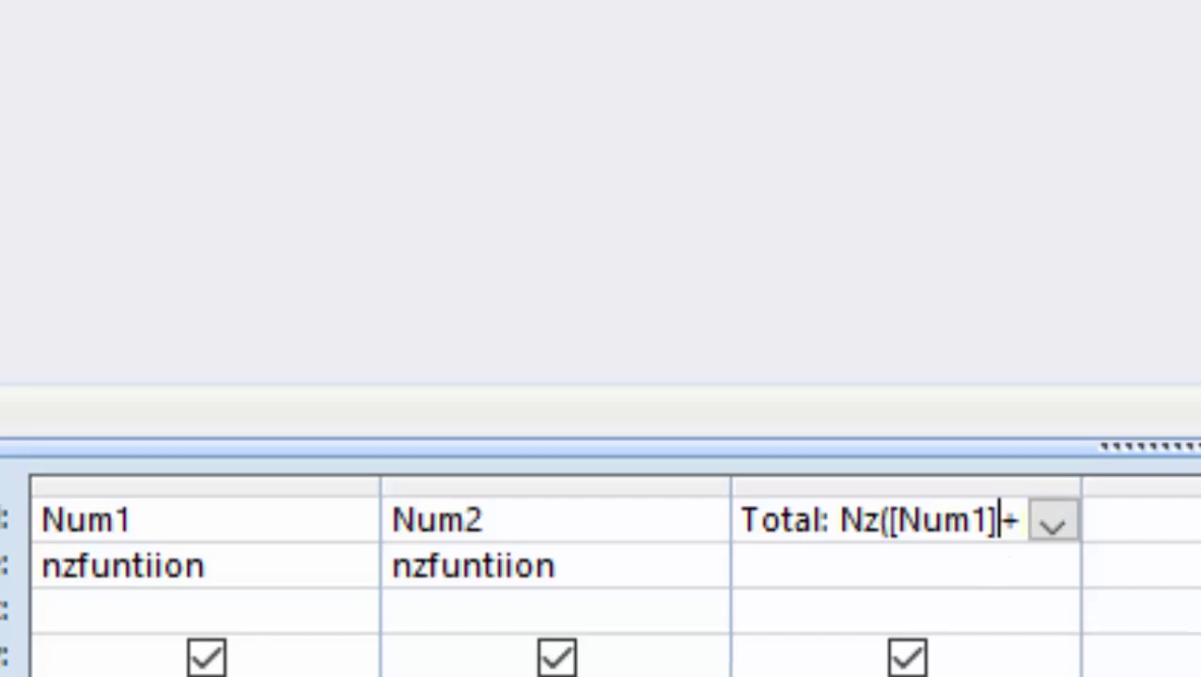
pyautogui.write(',')
pyautogui.write('0')
pyautogui.write(')+[Num2')
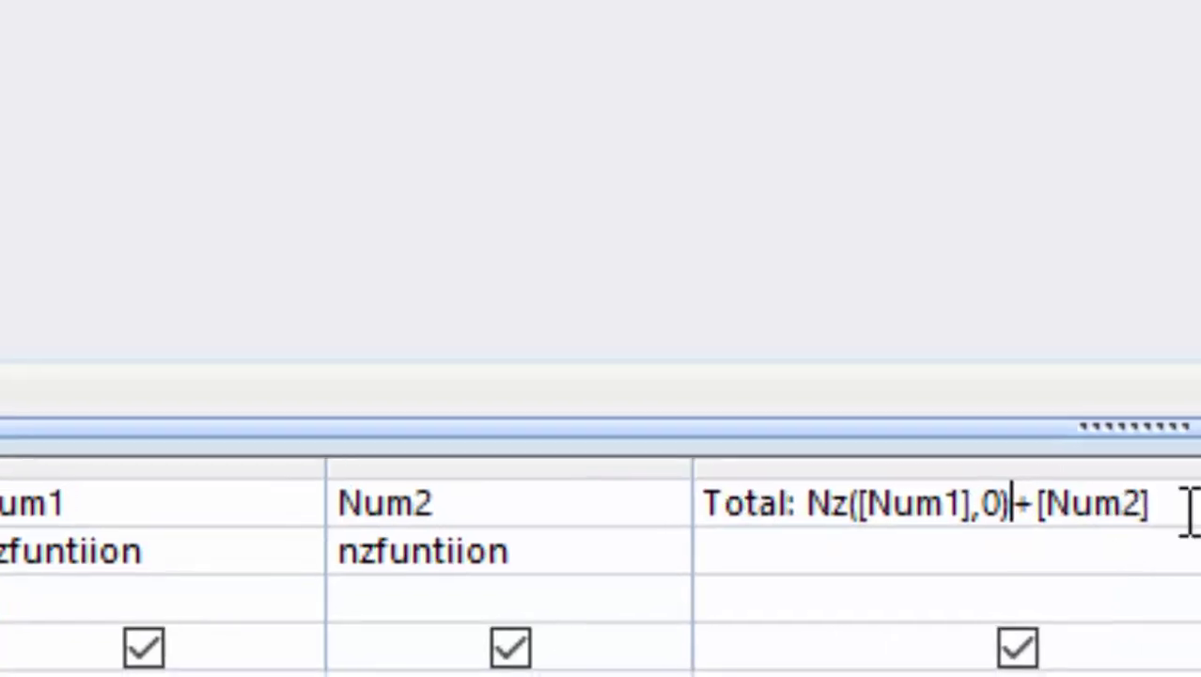
pyautogui.click(1128, 385)
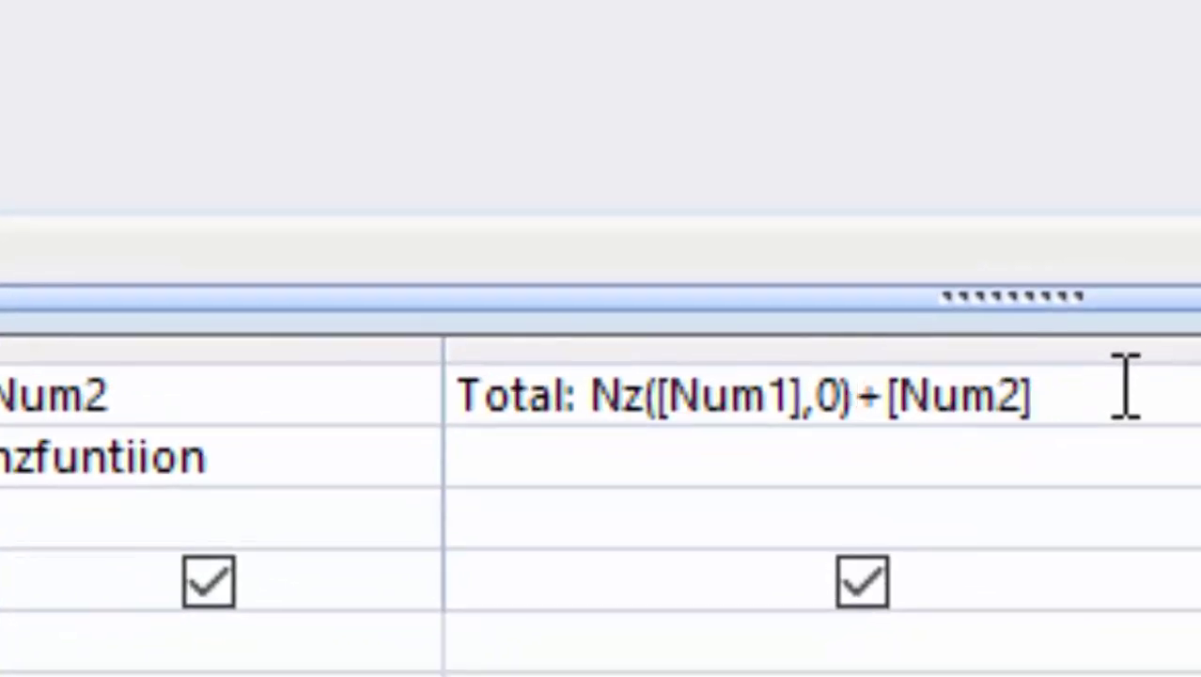
pyautogui.click(888, 381)
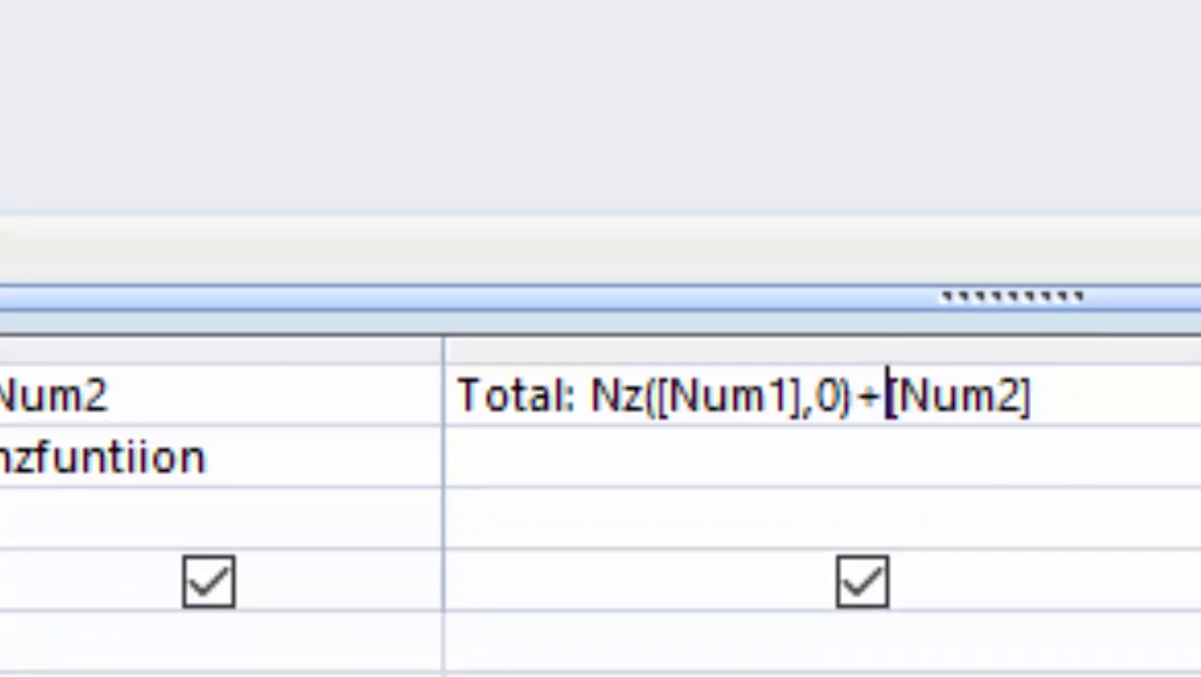
pyautogui.write('Nz')
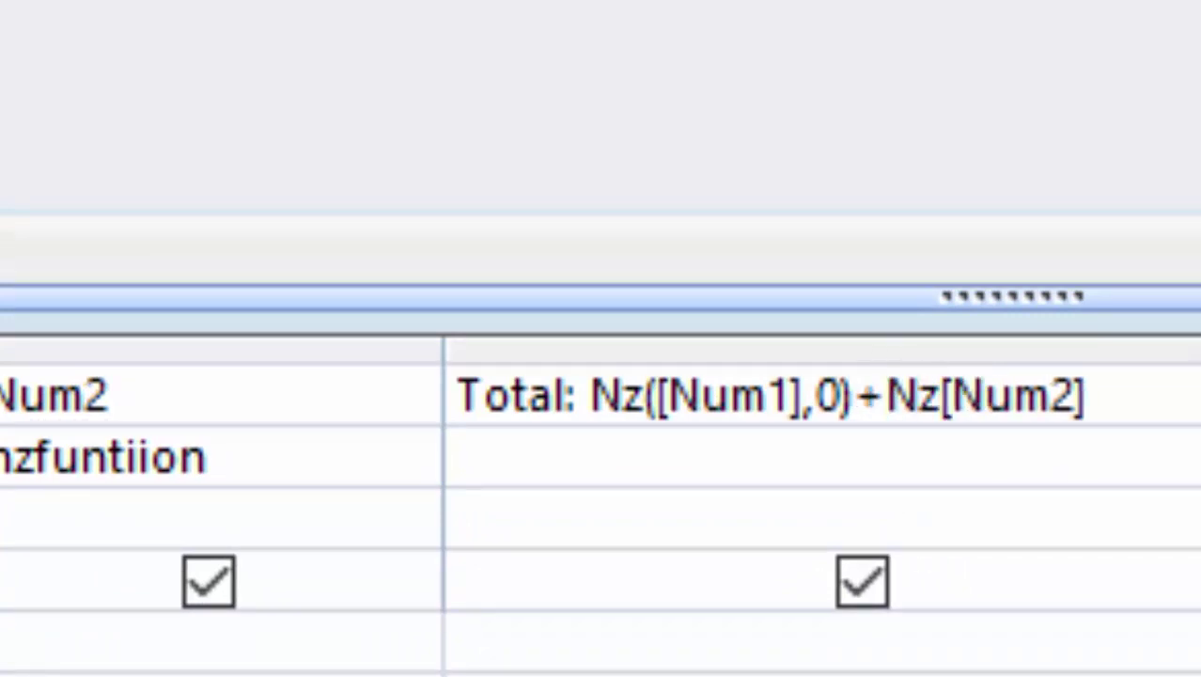
pyautogui.write('([Num1]')
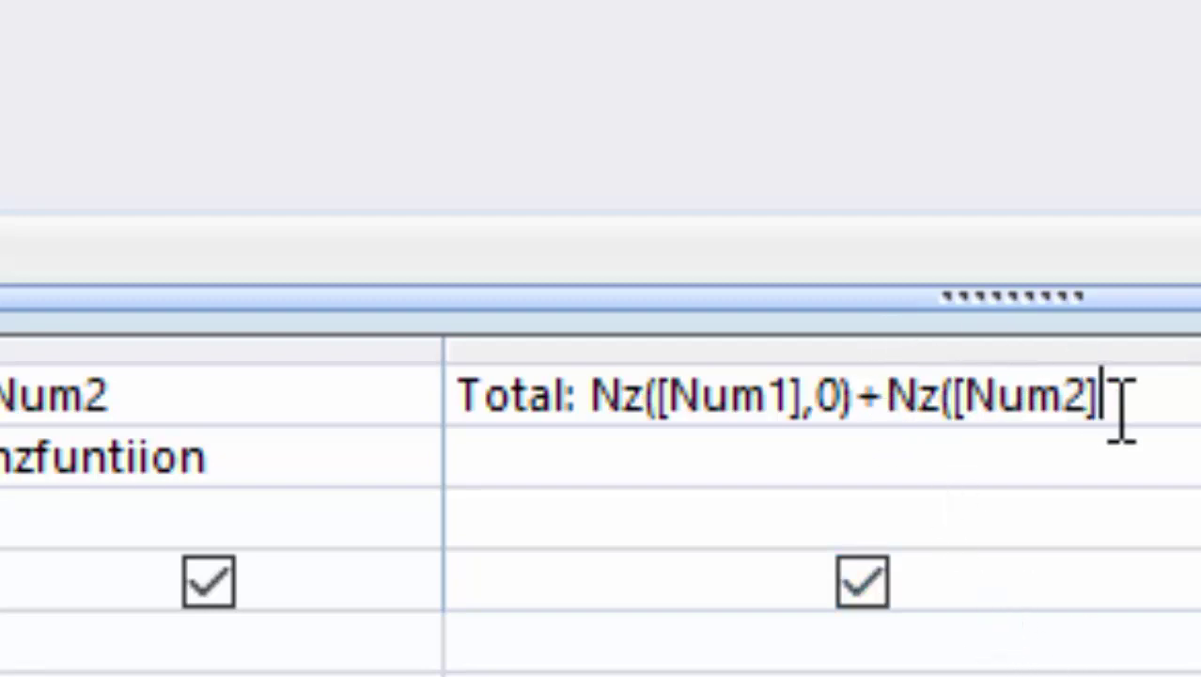
pyautogui.write(',')
pyautogui.write('0')
pyautogui.write(')')
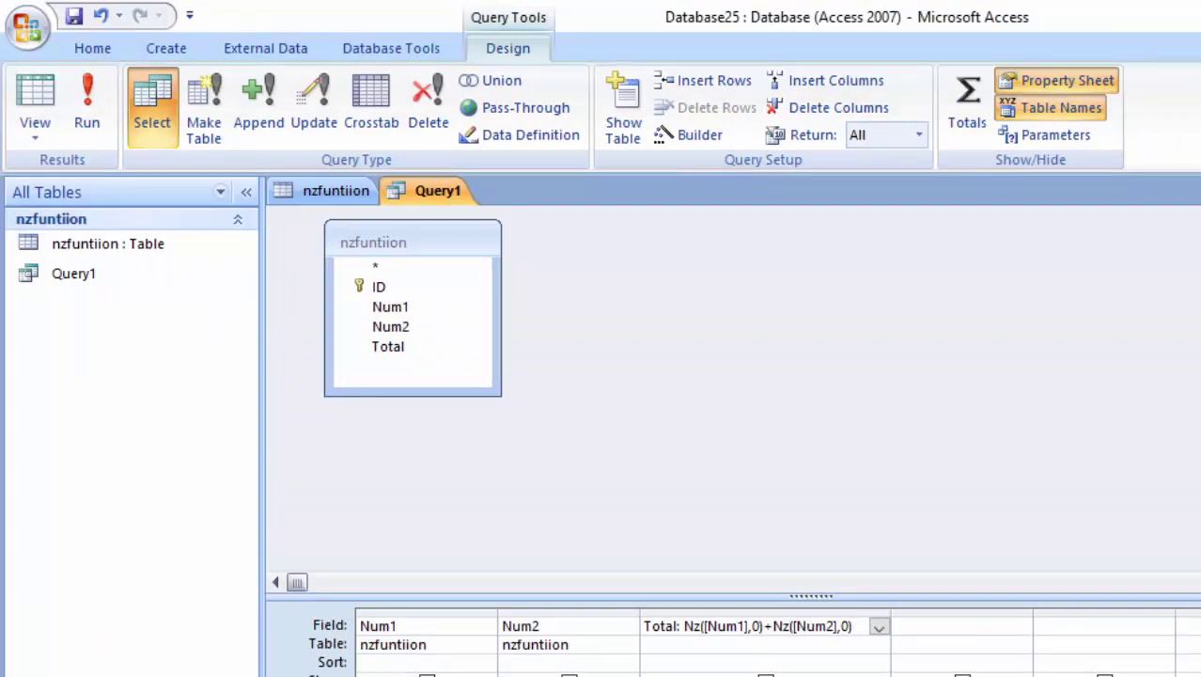
# Step: Run Query1 so the one-number rows show Totals 5, 4.5 and 7.3
pyautogui.click(97, 89)
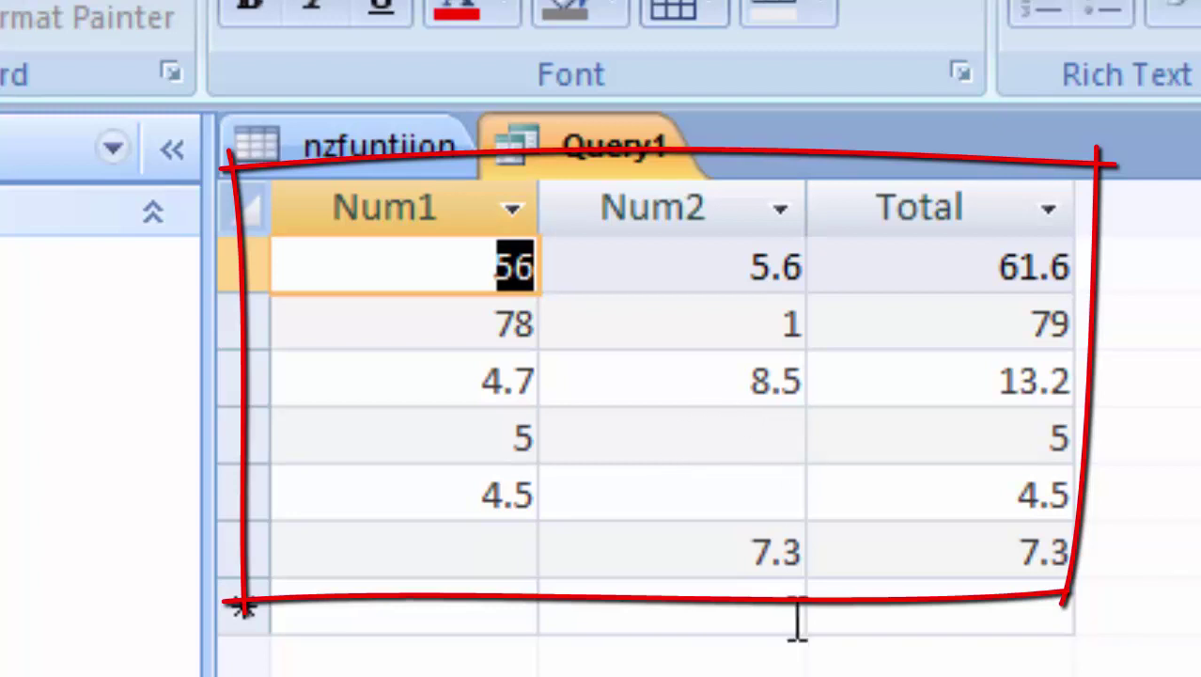
# Step: Enter a record with Num1 6.5 and Num2 blank, then one with 6.7 and 7.6 (Totals 6.5, 14.3)
pyautogui.click(472, 616)
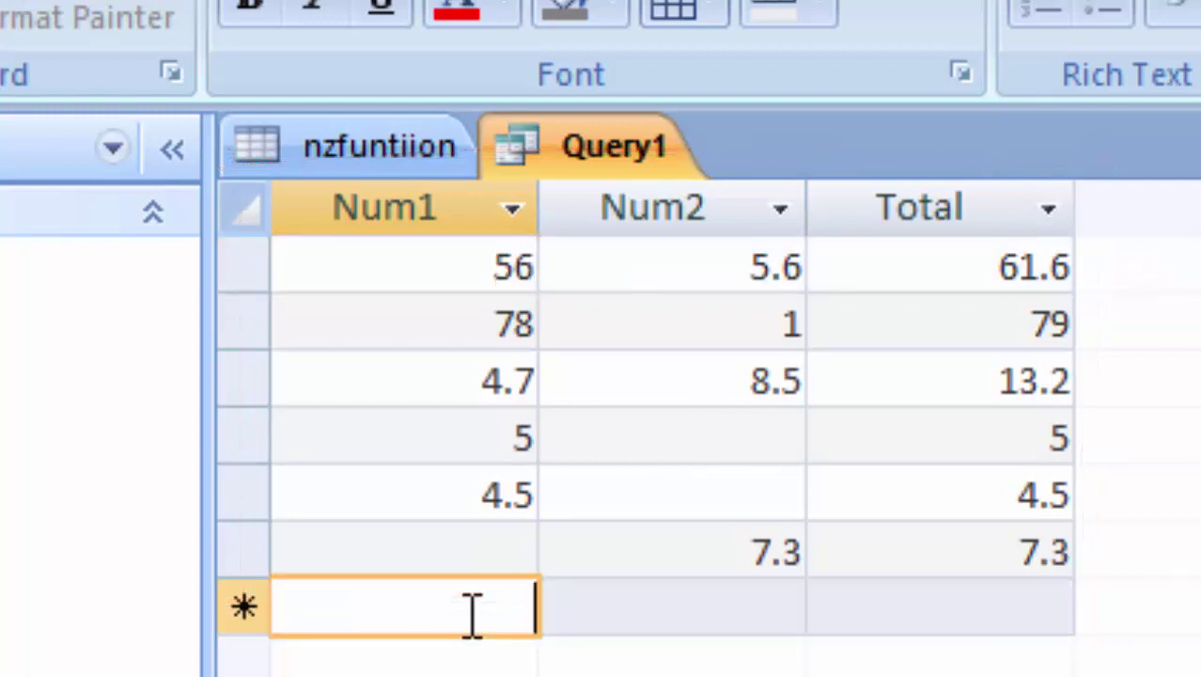
pyautogui.write('6.5')
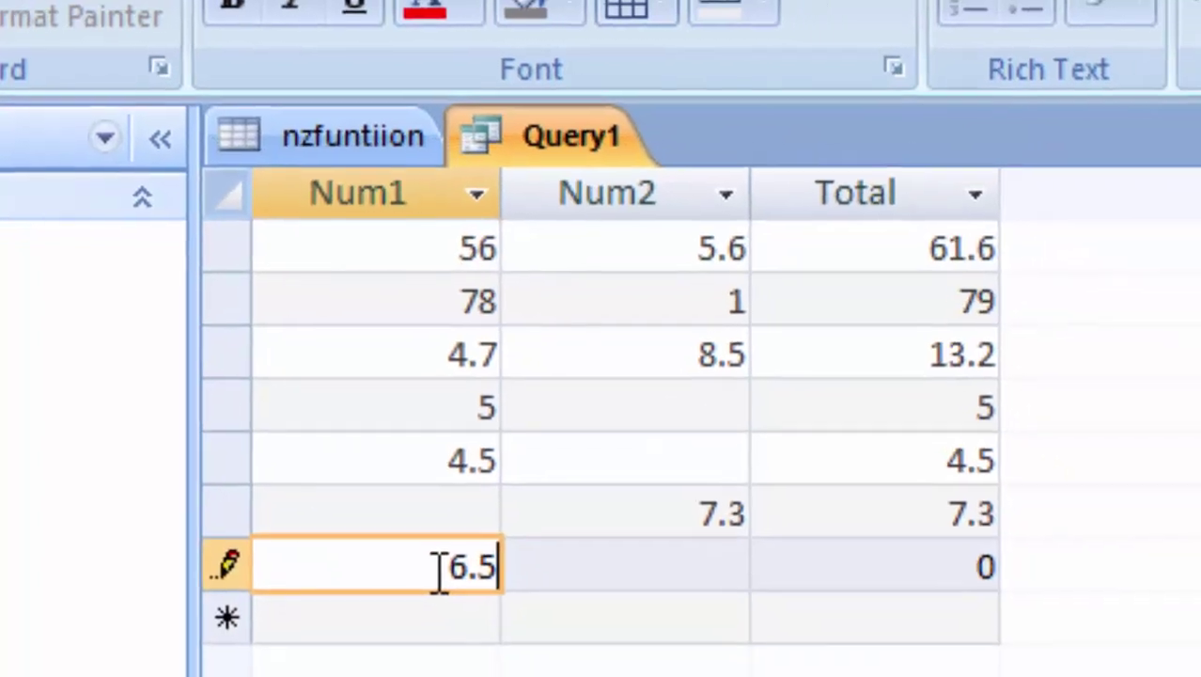
pyautogui.press('Tab')
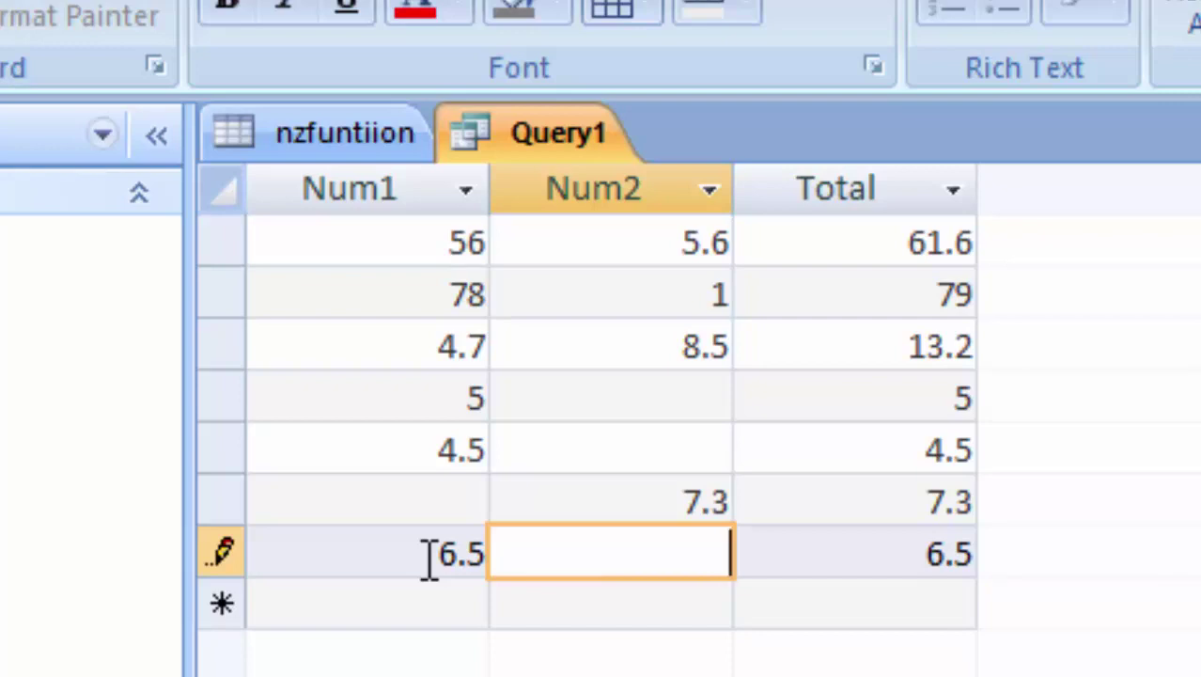
pyautogui.press('Tab')
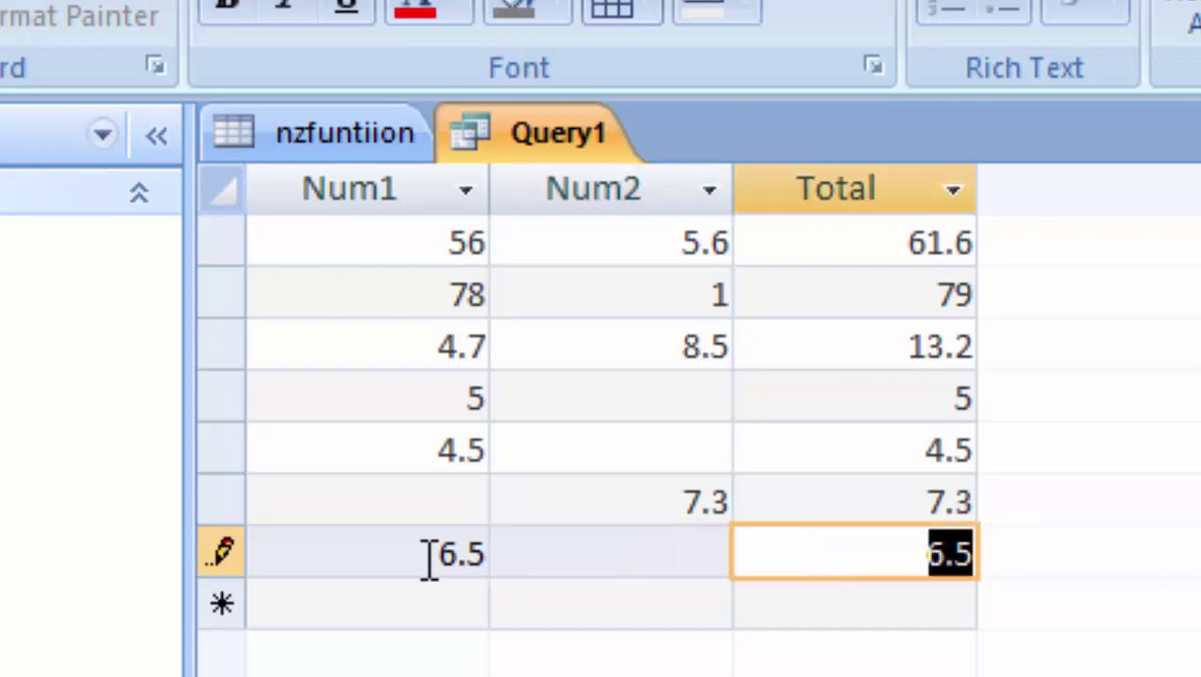
pyautogui.press('Tab')
pyautogui.write('6')
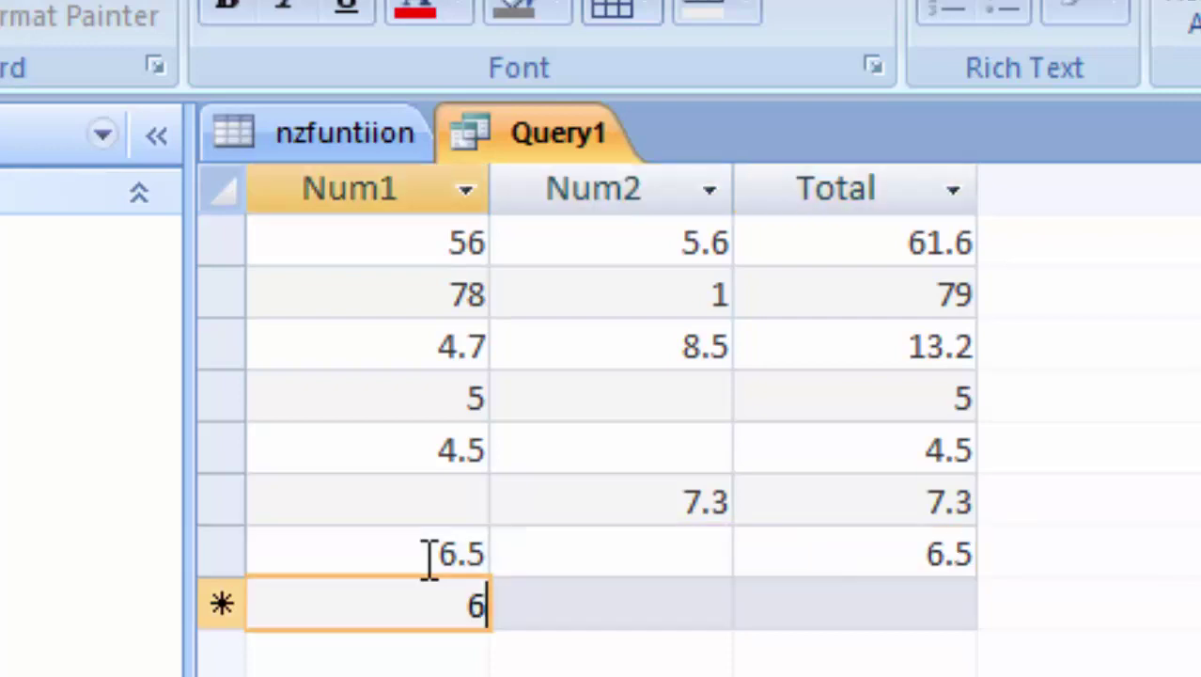
pyautogui.write('.7')
pyautogui.press('Tab')
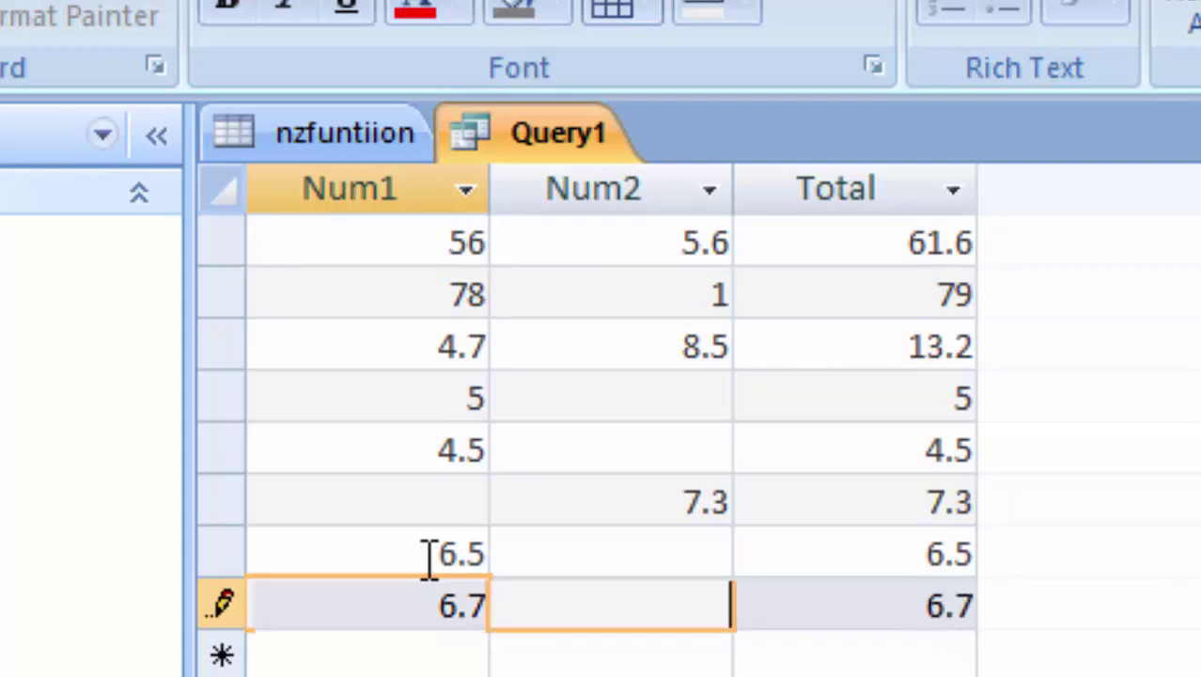
pyautogui.write('7')
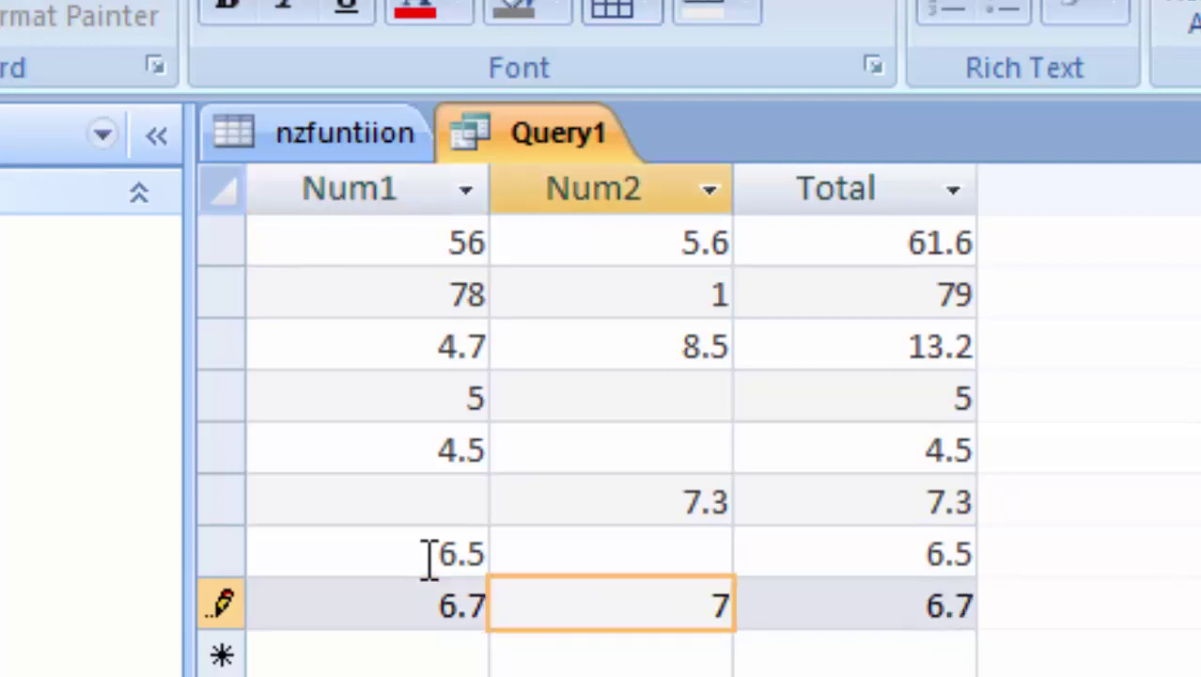
pyautogui.write('.6')
pyautogui.press('Tab')
pyautogui.press('Tab')
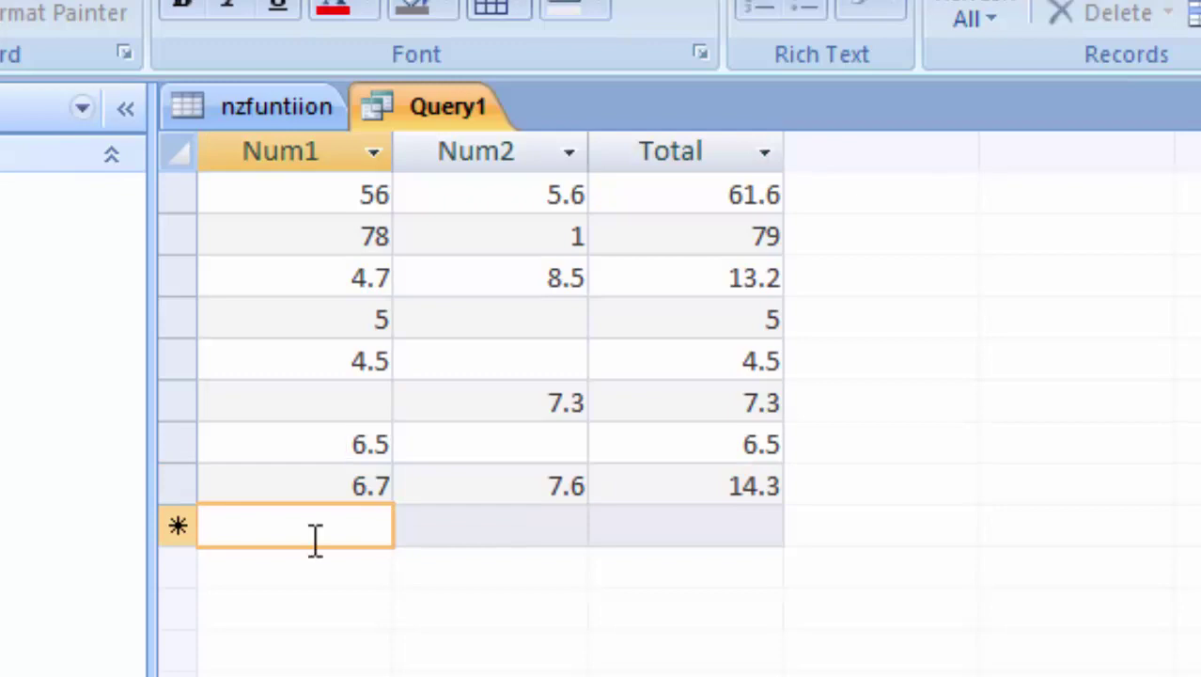
# Step: Add records with Num1 8 and 5, leaving Num2 blank, so their Totals show 8 and 5
pyautogui.write('8')
pyautogui.press('Tab')
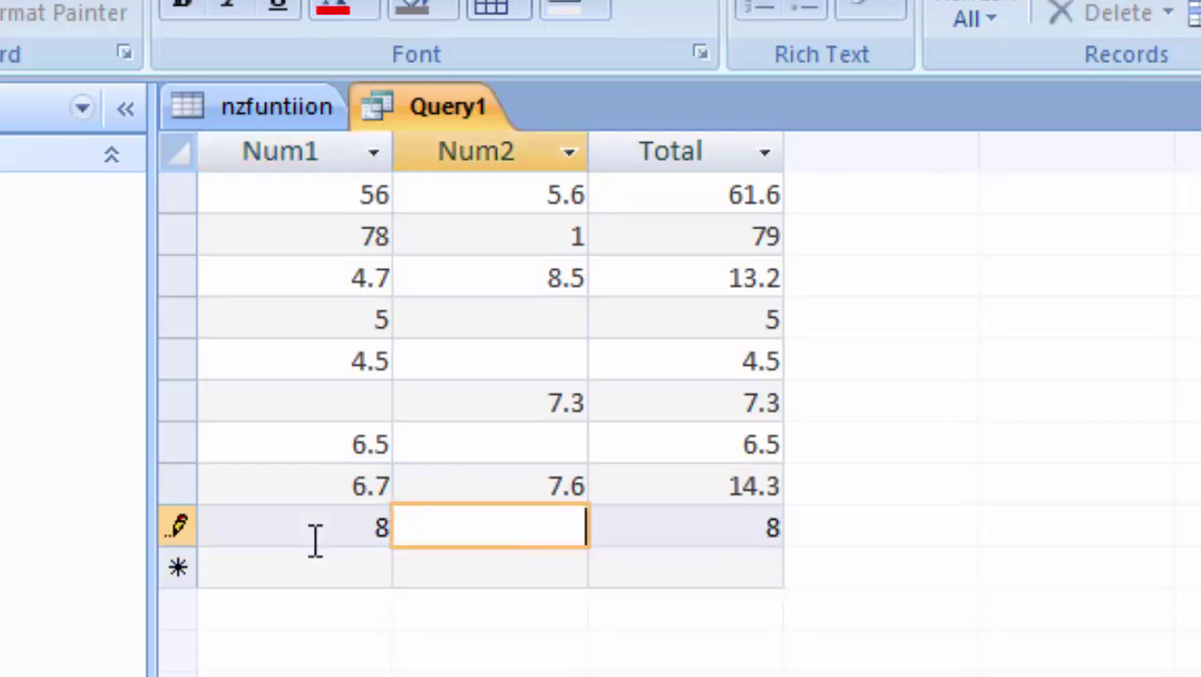
pyautogui.press('Tab')
pyautogui.press('Tab')
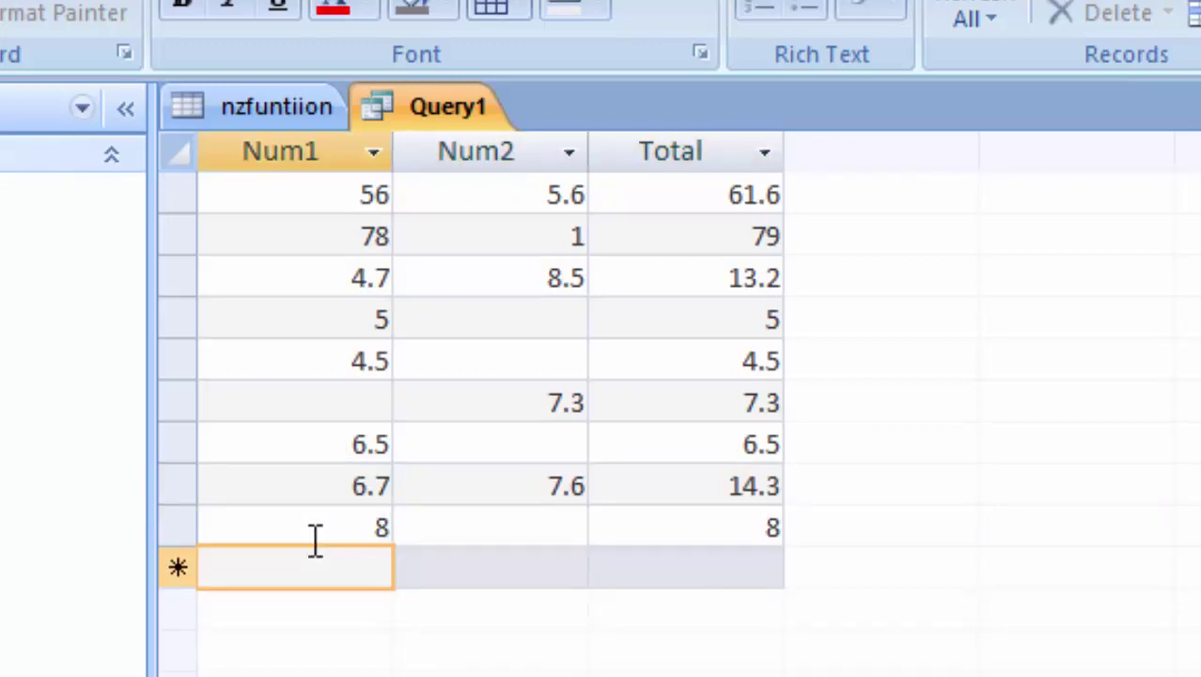
pyautogui.write('5')
pyautogui.press('Tab')
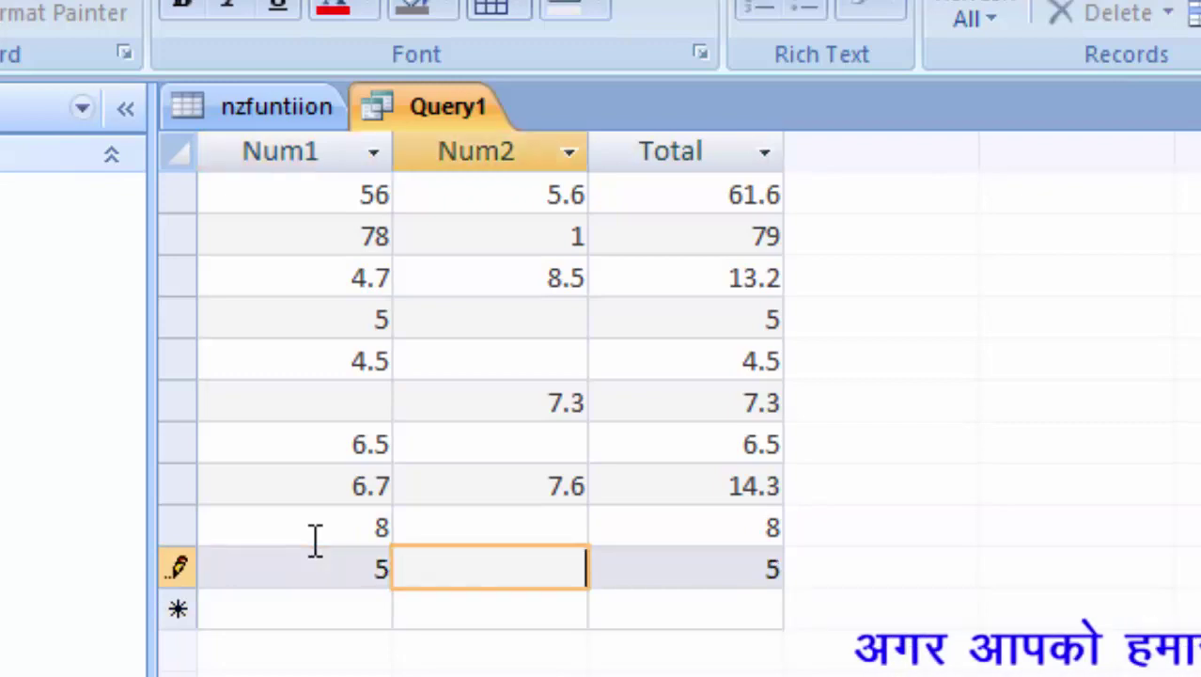
pyautogui.press('Tab')
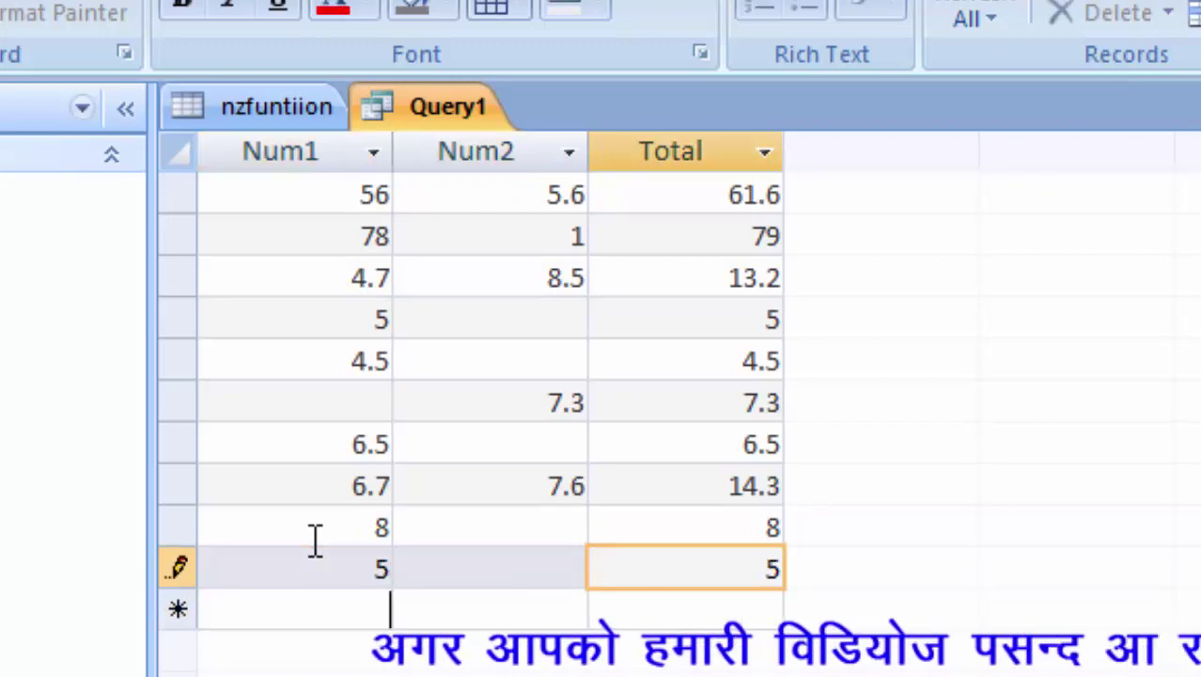
pyautogui.press('Tab')
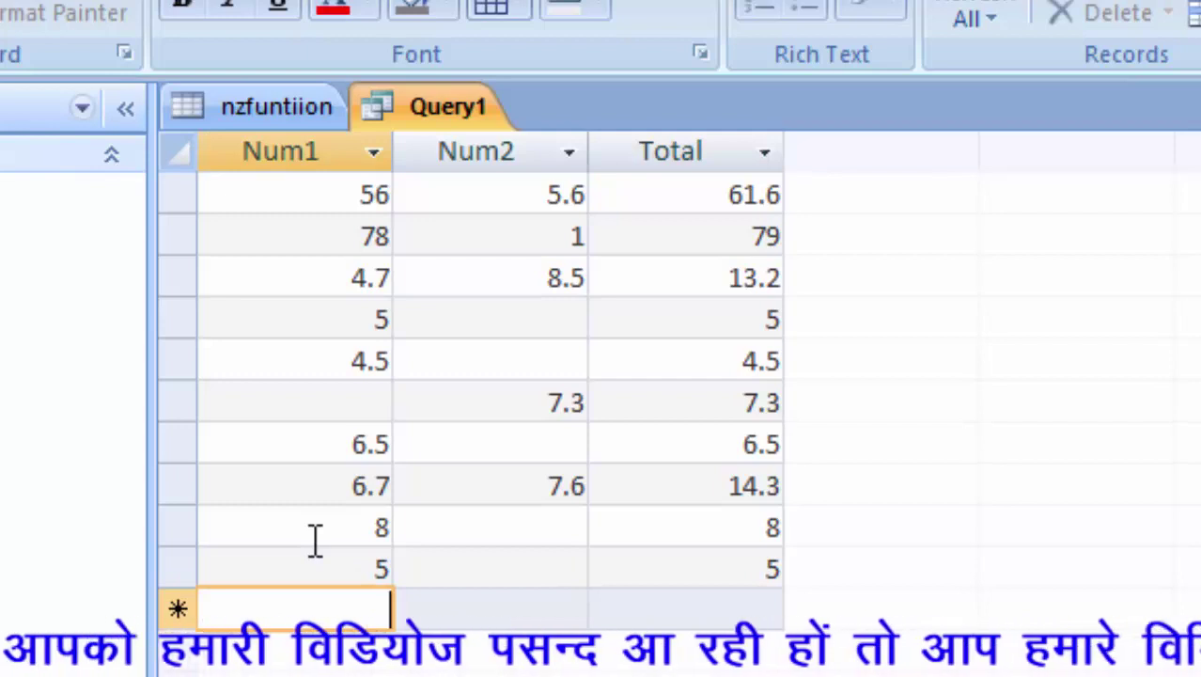
pyautogui.press('Tab')
pyautogui.press('Tab')
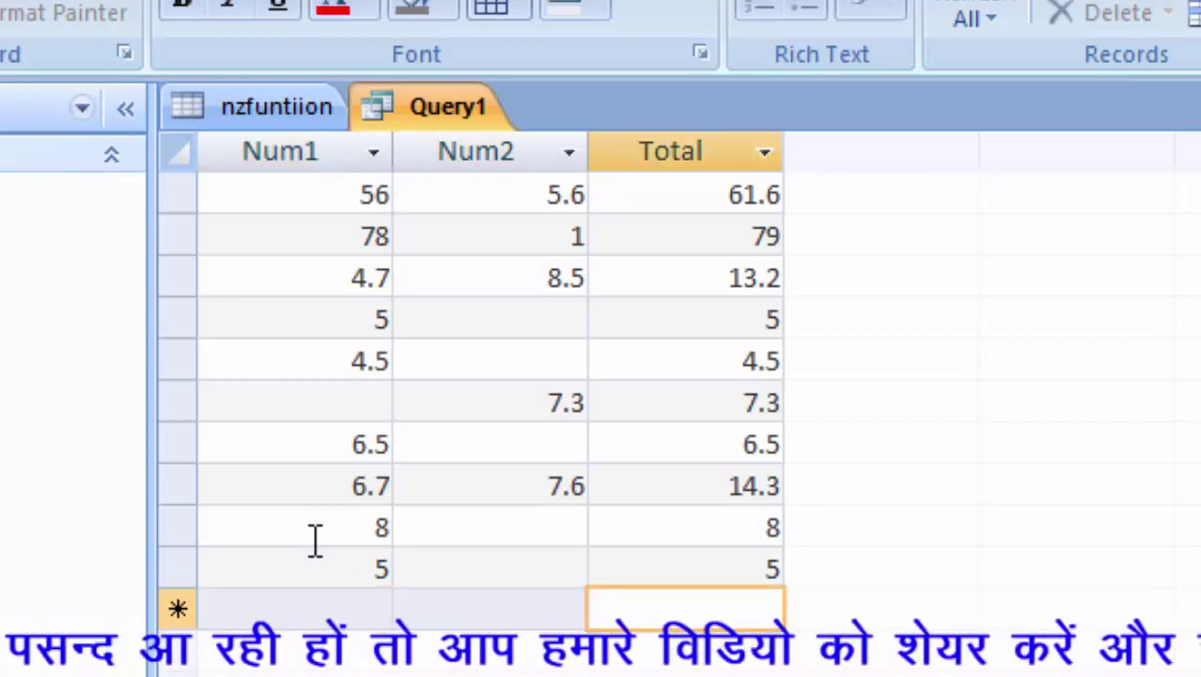